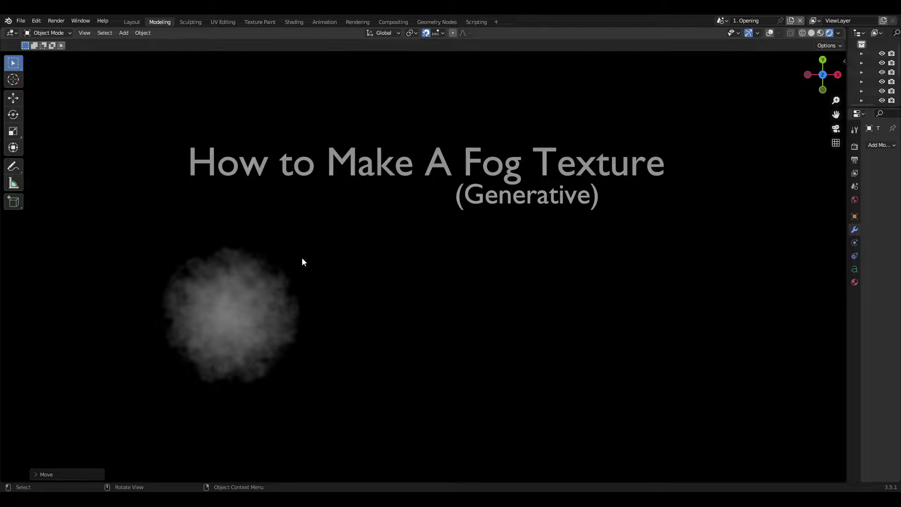
Move the fog puff slightly up and to the right beneath the title
left_click(275, 294)
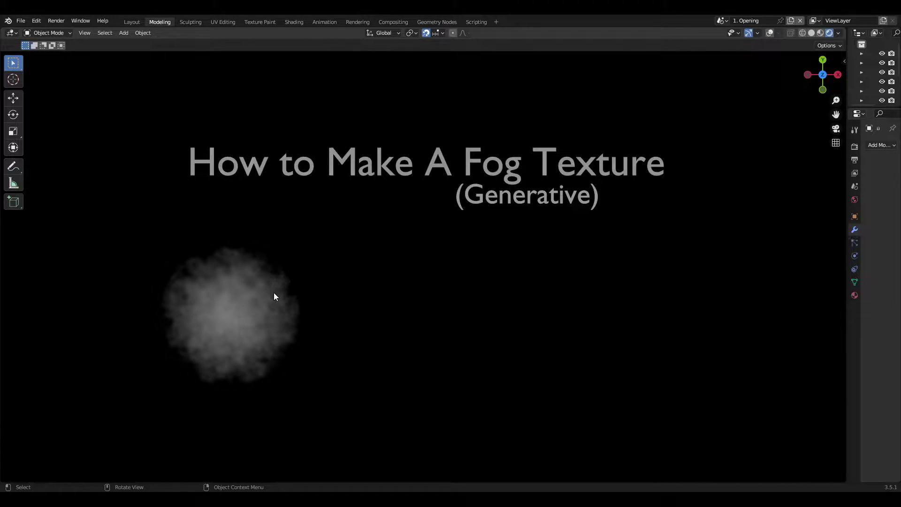
key("g")
left_click(291, 292)
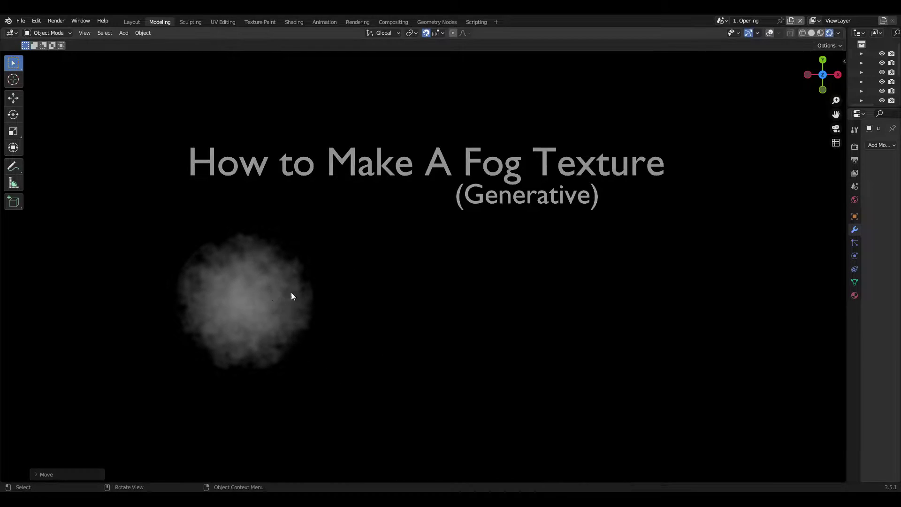
Select the numbered instruction lines and move them about 3.4 m left, beside the fog puff
scroll(480, 274, "down", 2)
left_click_drag(663, 186, 842, 480)
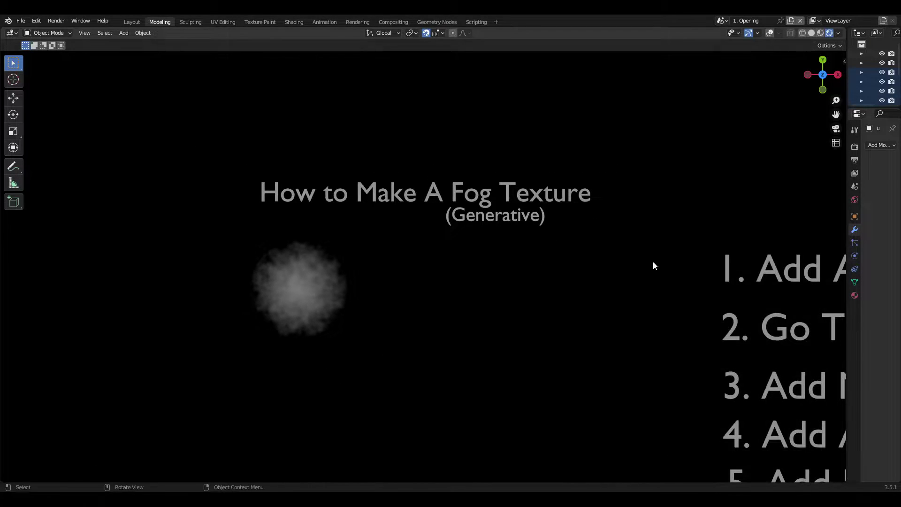
scroll(653, 261, "down", 5)
left_click_drag(584, 225, 688, 463)
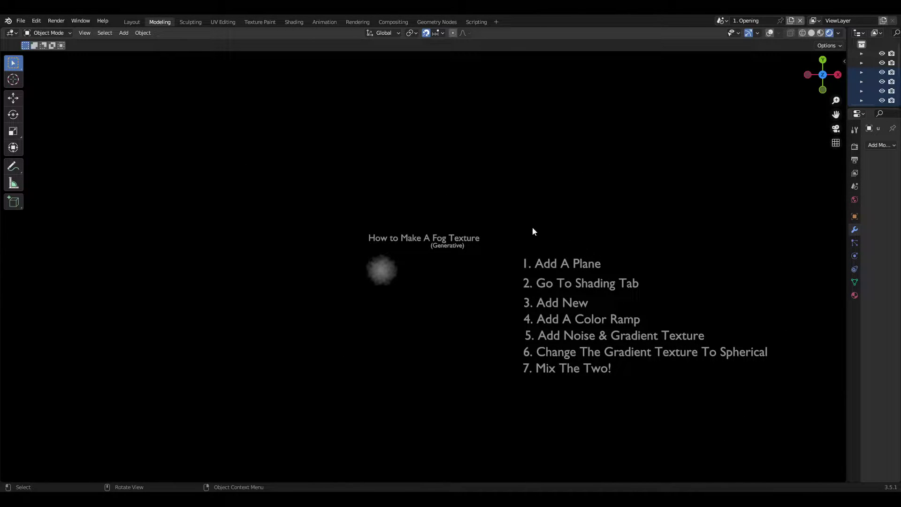
left_click_drag(533, 229, 764, 450)
key("g")
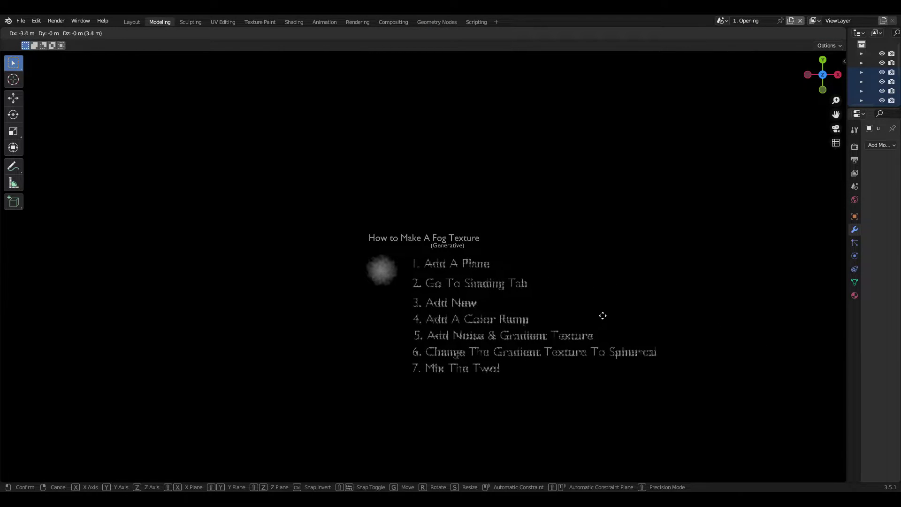
left_click(602, 319)
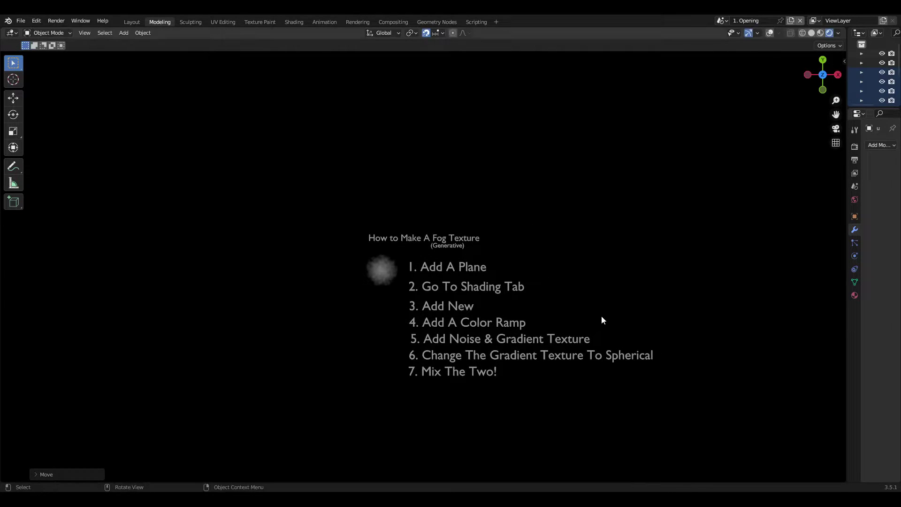
Switch to the Fog Texture scene and delete the gray plane beside the fog puff
left_click(721, 21)
left_click(735, 43)
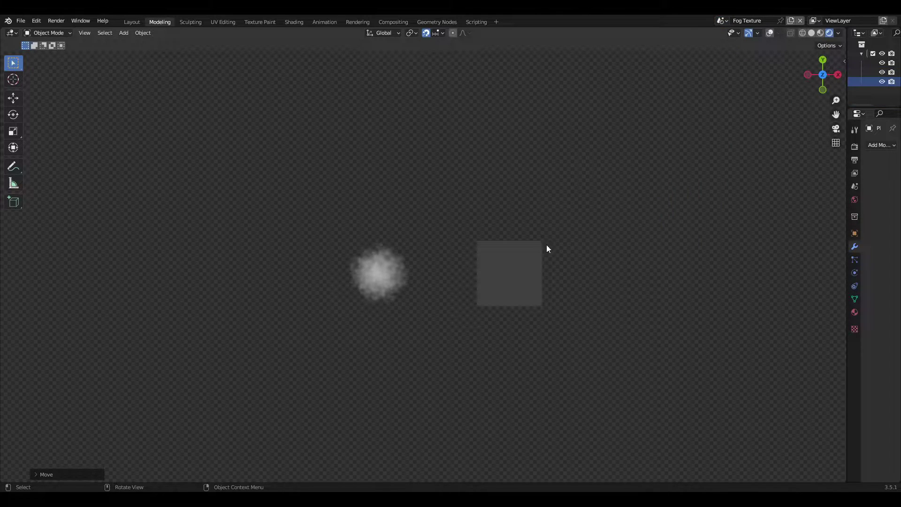
key("Delete")
Add a plane mesh and move it about 3.3 m along X and 0.1 m along Y, beside the fog puff
key("shift+a")
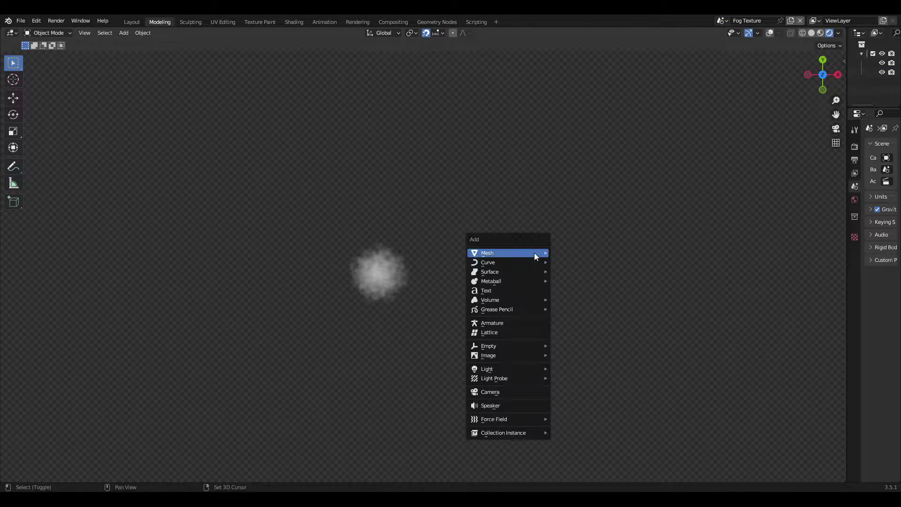
mouse_move(535, 254)
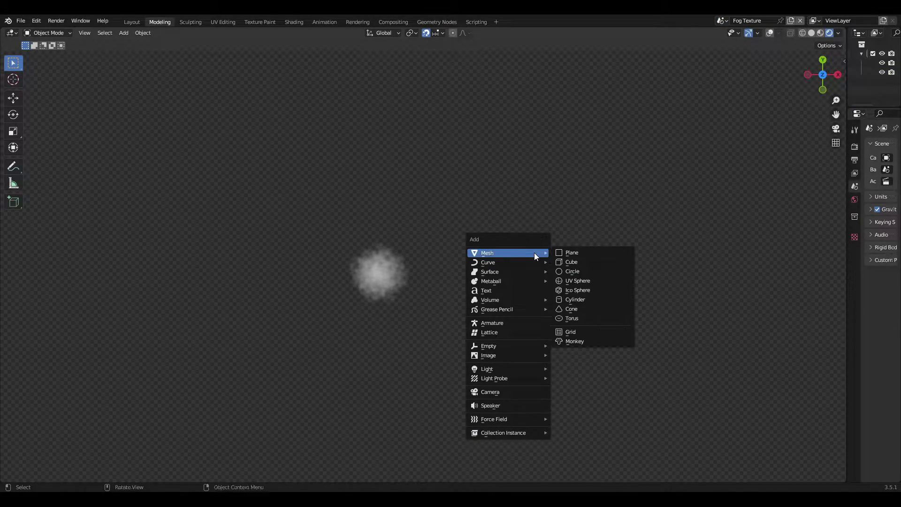
left_click(568, 252)
key("g")
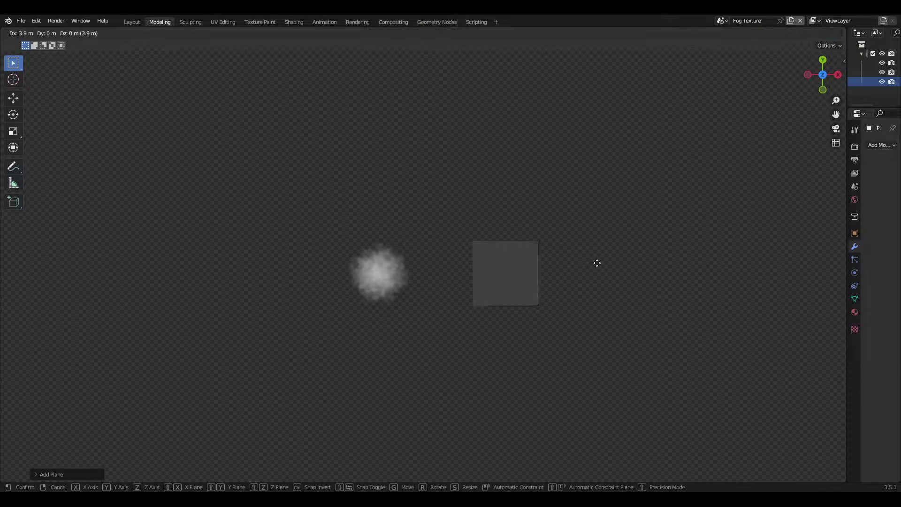
left_click(572, 262)
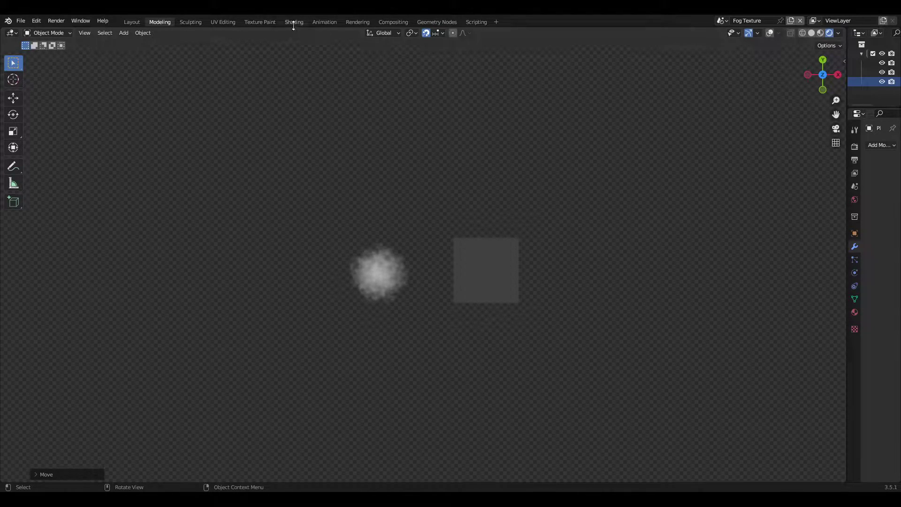
Show the viewport overlays and select the new plane
left_click(492, 266)
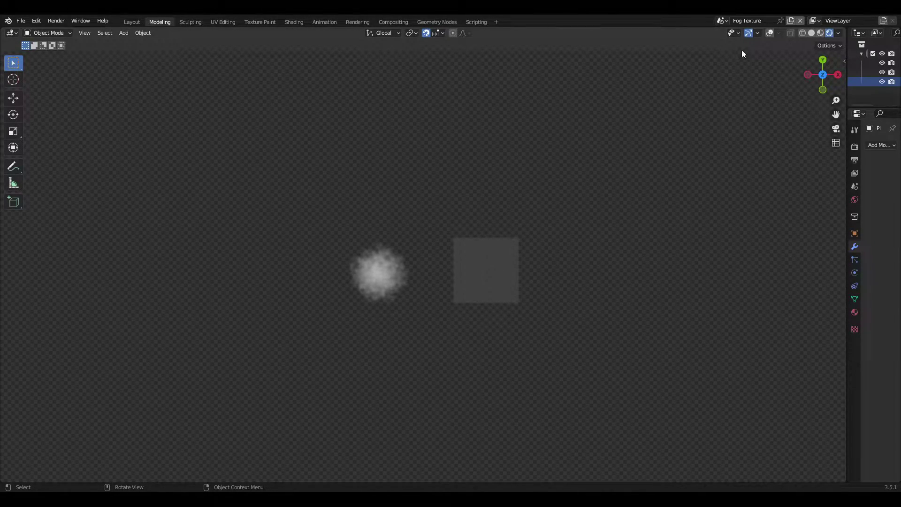
left_click(765, 34)
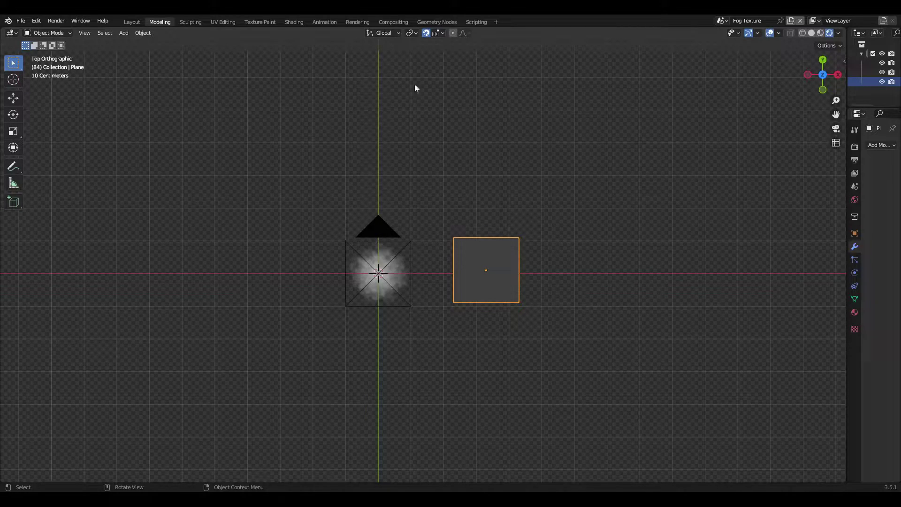
left_click_drag(459, 201, 571, 356)
Switch to the Shading workspace and create a new material for the plane
left_click(301, 22)
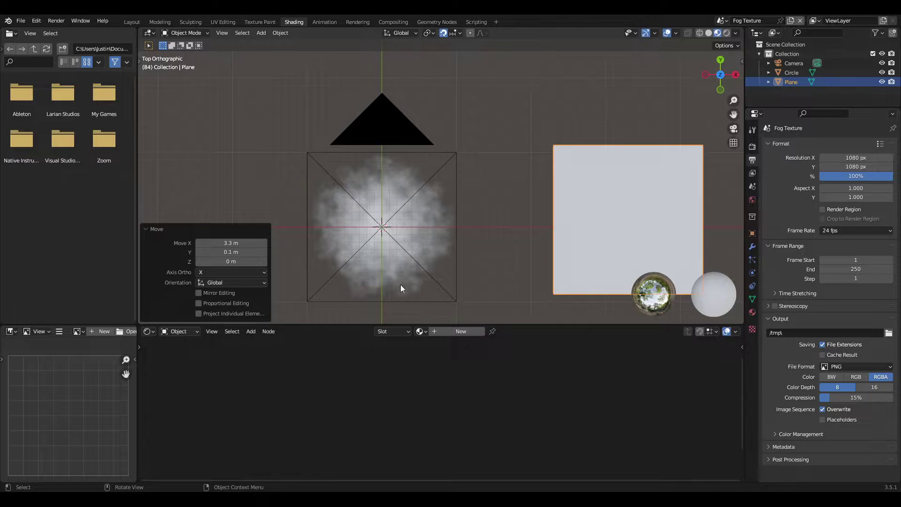
left_click(457, 331)
middle_click_drag(478, 358, 508, 427)
scroll(498, 421, "up", 2)
scroll(519, 409, "left", 2, "shift")
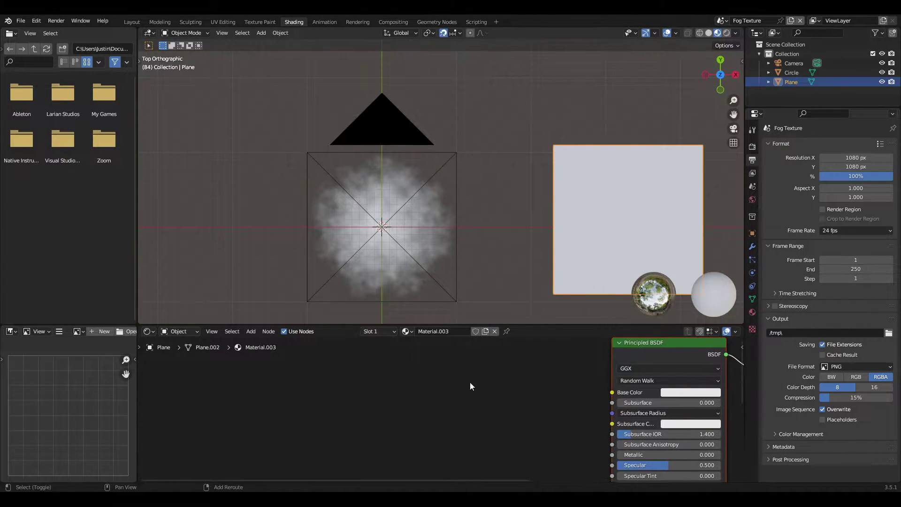
Add a ColorRamp node and connect its Color output to the Principled BSDF's Base Color
key("shift+a")
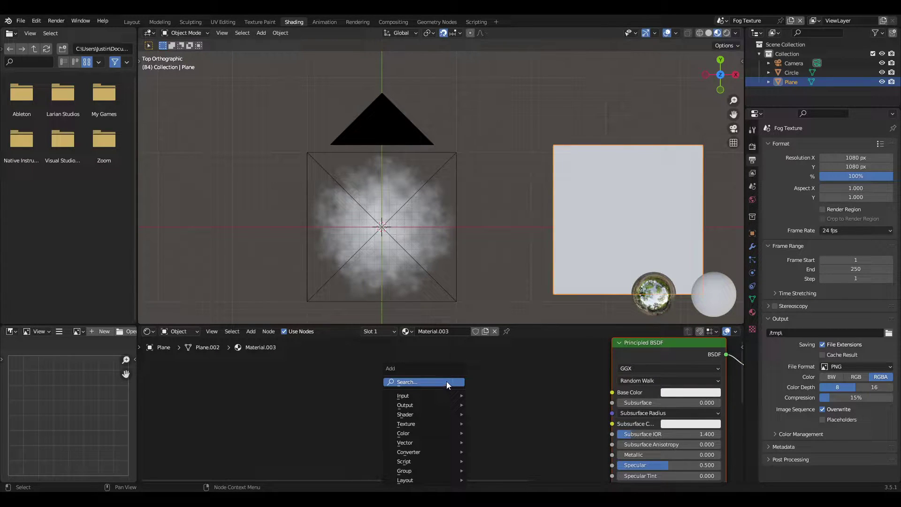
left_click(447, 381)
type("c")
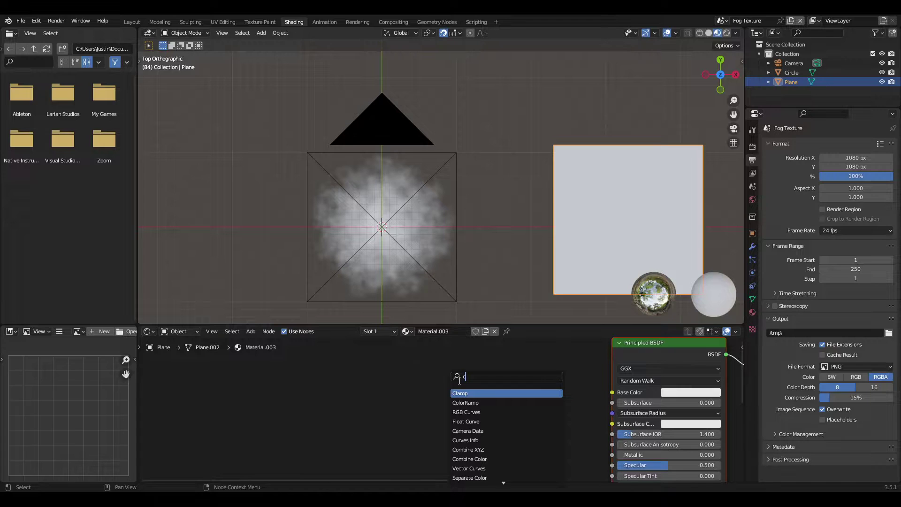
type("ol")
left_click(471, 393)
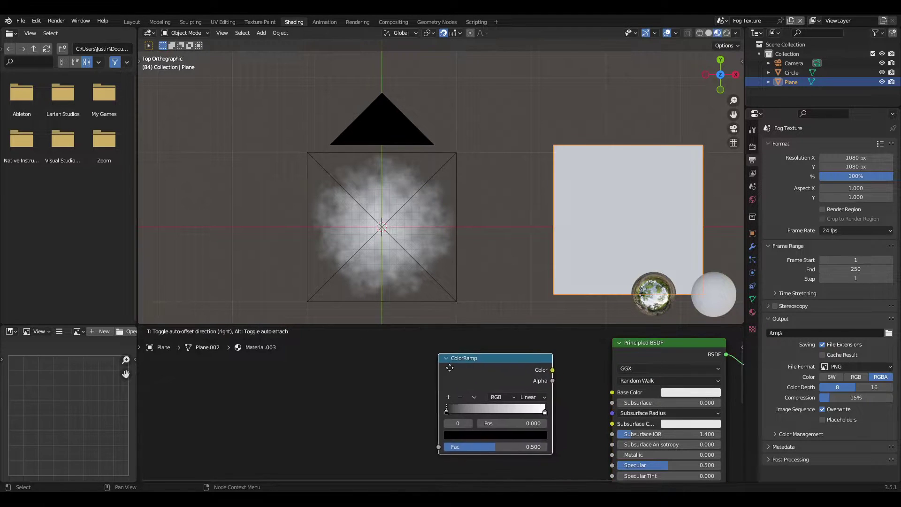
left_click(520, 363)
left_click_drag(521, 363, 619, 392)
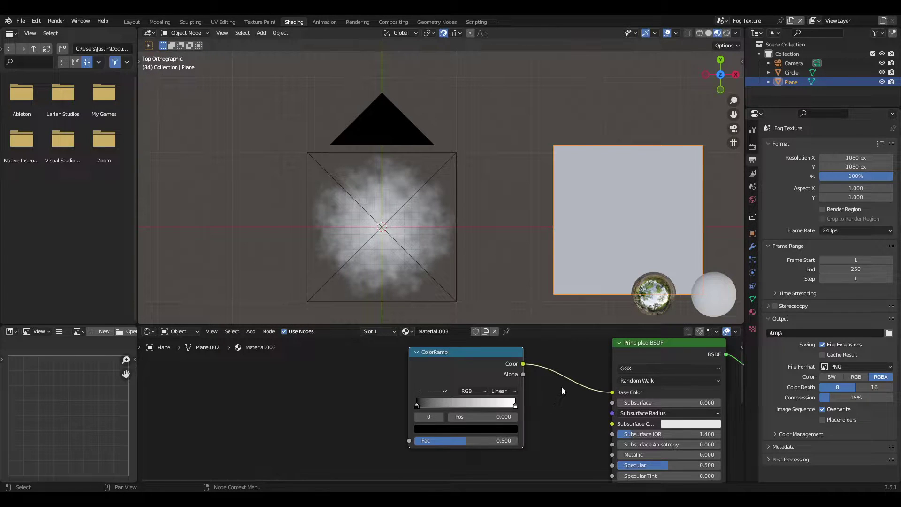
Add a Noise Texture node and place it to the left of the ColorRamp
middle_click_drag(550, 282, 384, 270, "shift")
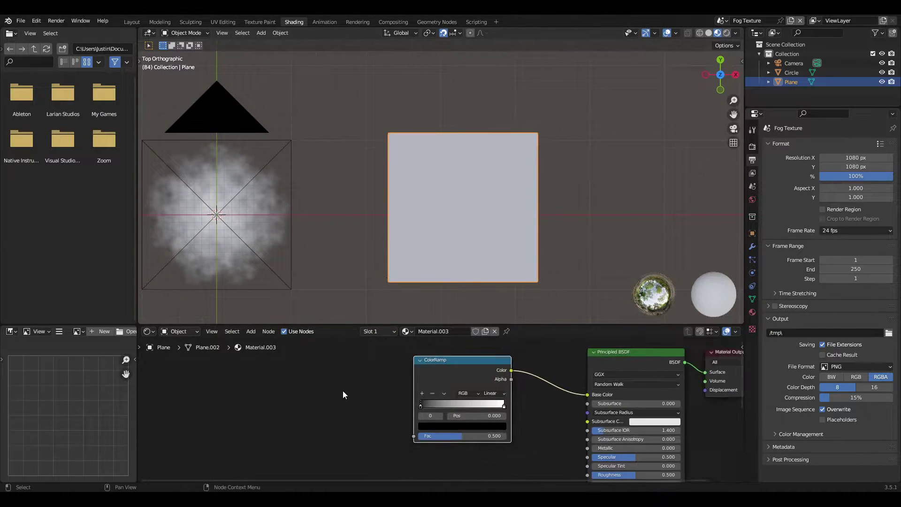
middle_click_drag(342, 390, 472, 386, "shift")
key("shift+a")
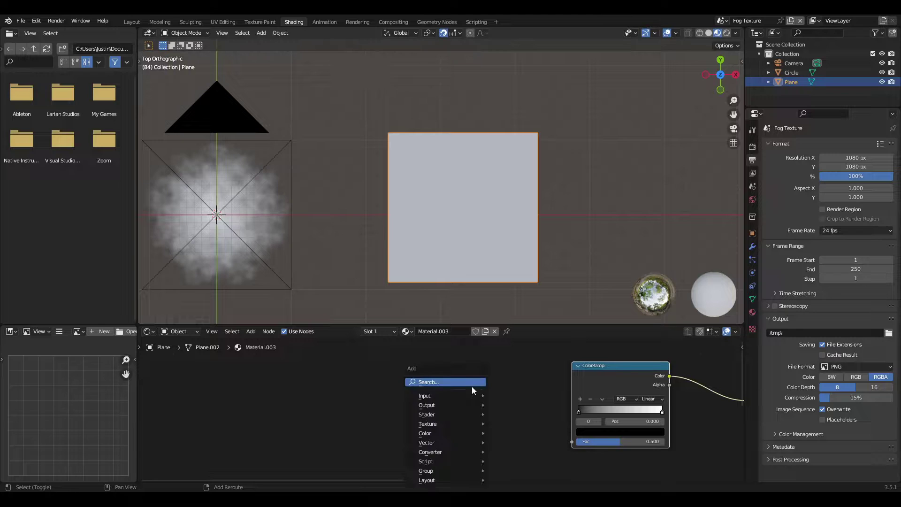
left_click(471, 386)
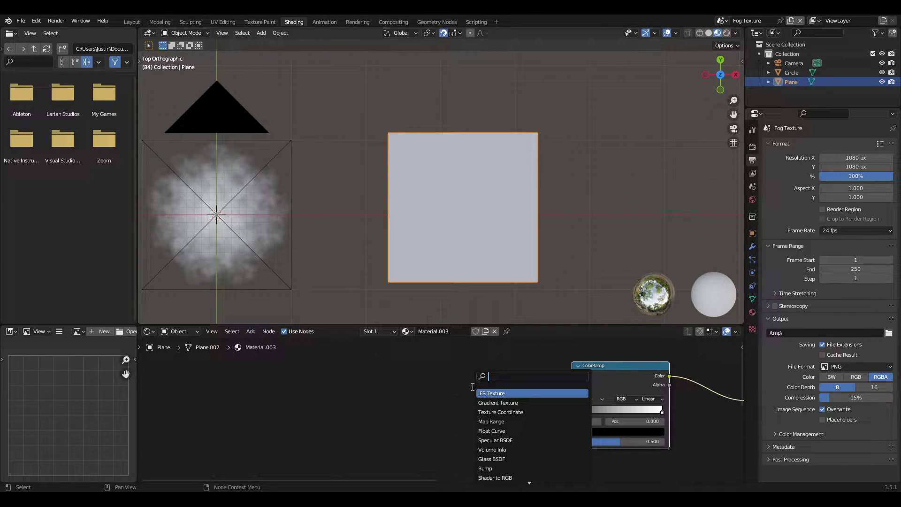
type("noi")
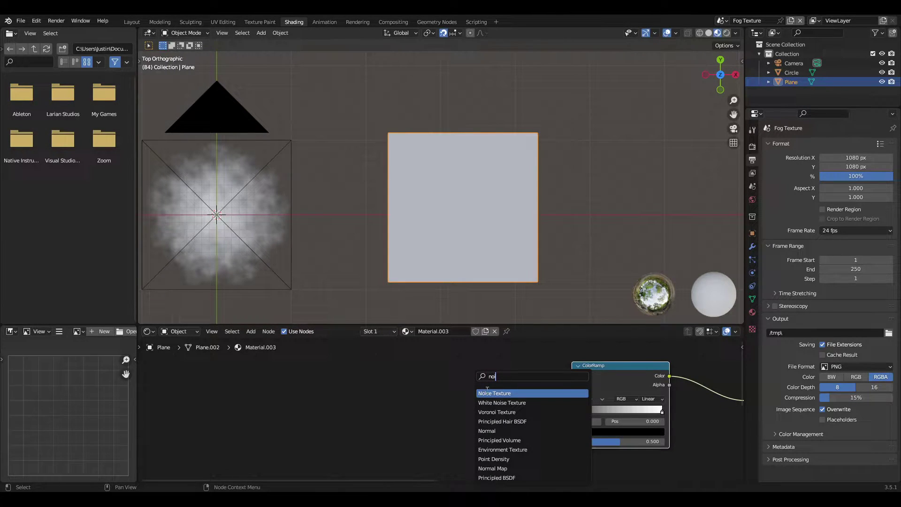
left_click(487, 391)
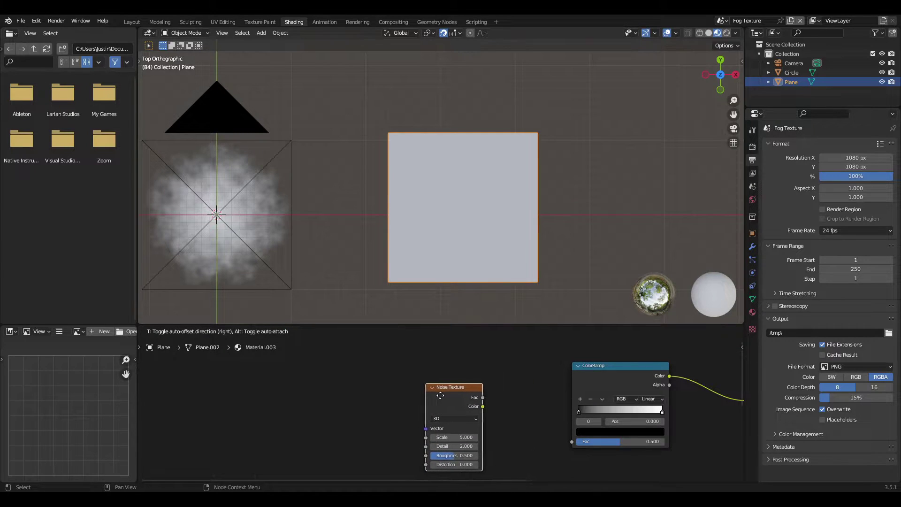
left_click(408, 413)
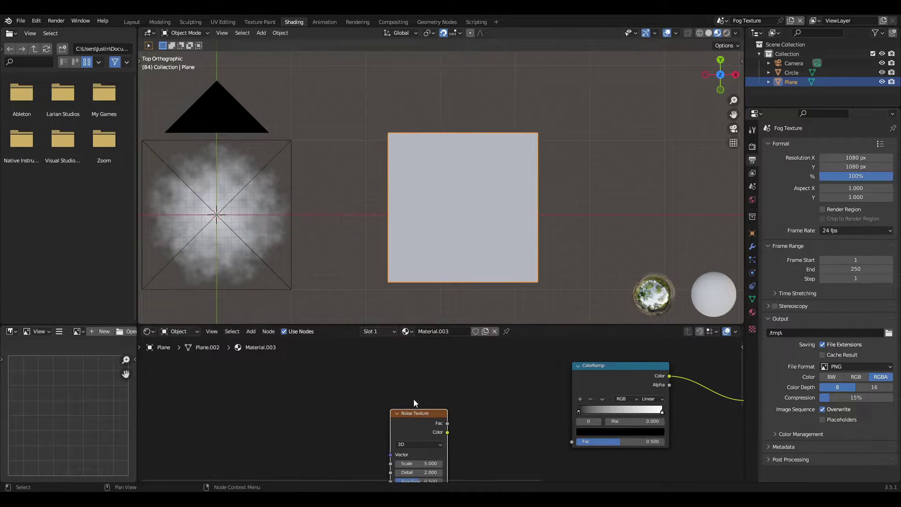
Add a Gradient Texture node and place it above the Noise Texture node
key("shift+a")
left_click(407, 376)
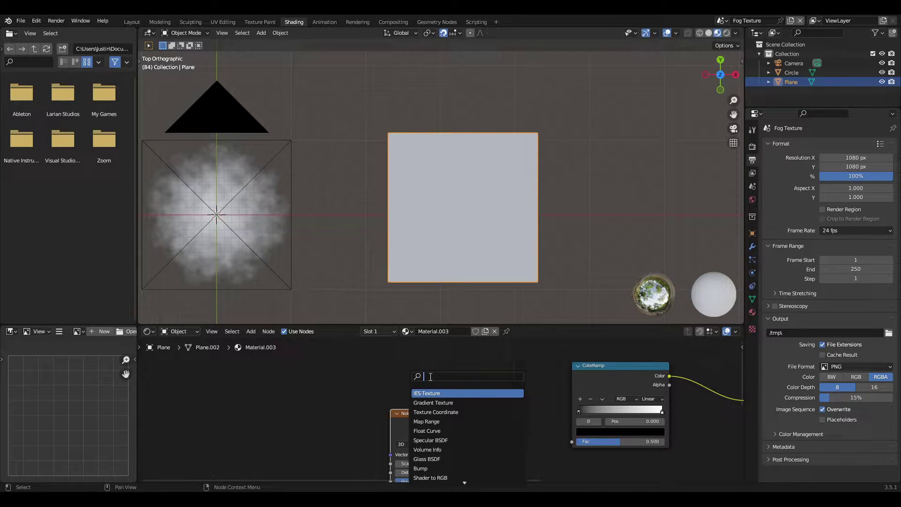
type("grad")
left_click(439, 392)
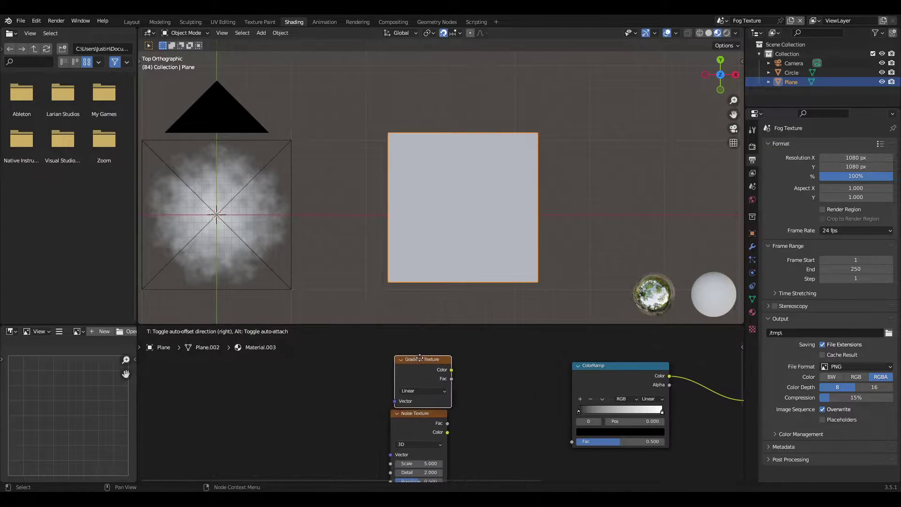
left_click(417, 348)
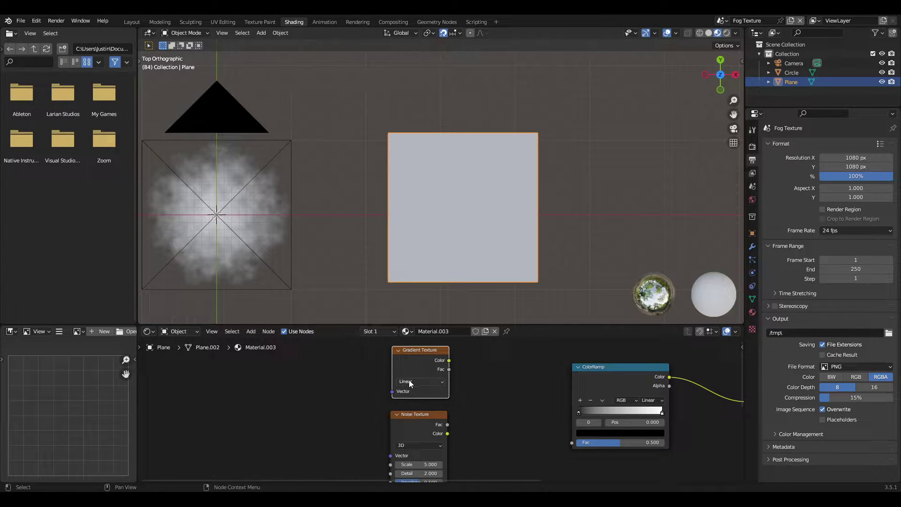
Set the Gradient Texture's gradient type to Spherical
scroll(410, 380, "up", 4)
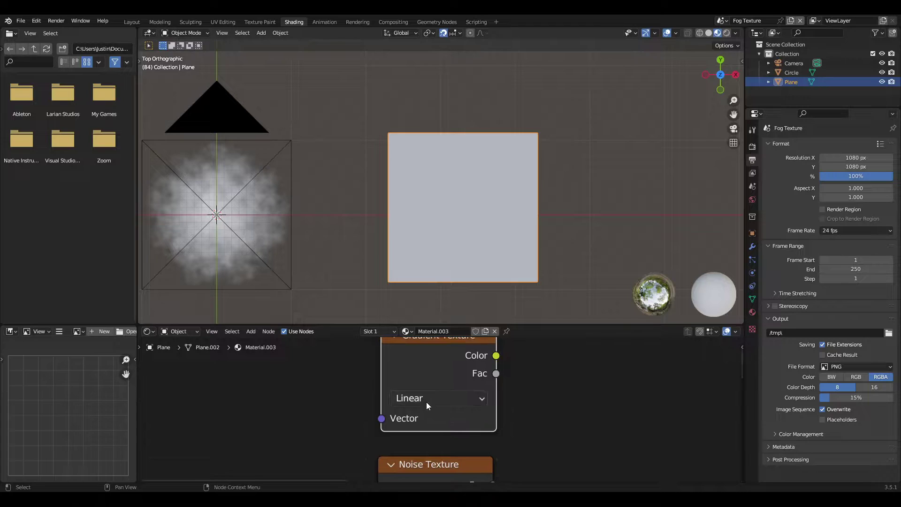
left_click(426, 402)
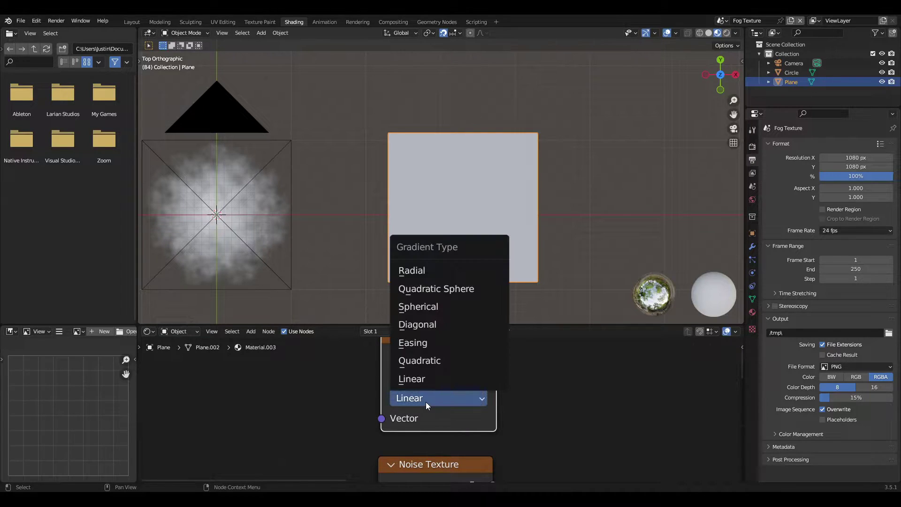
left_click(417, 311)
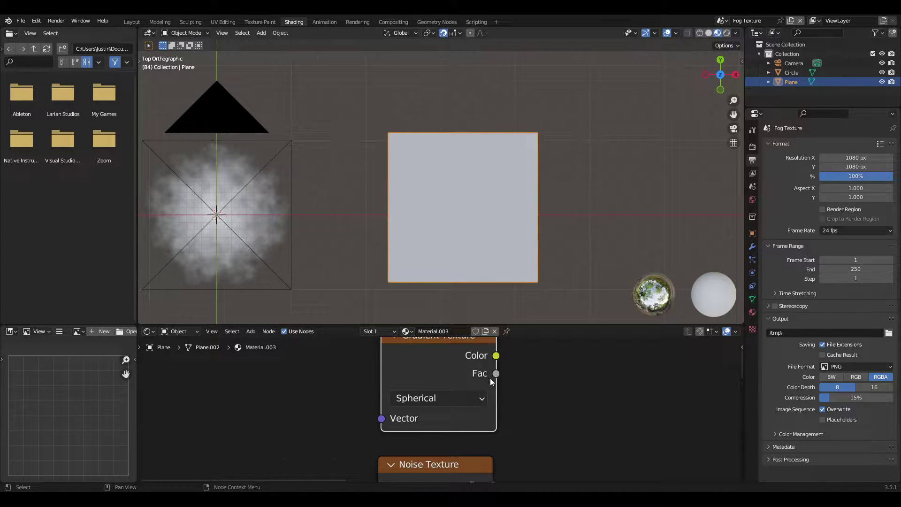
Add a Mix node and place it between the texture nodes and the ColorRamp
scroll(511, 392, "down", 3)
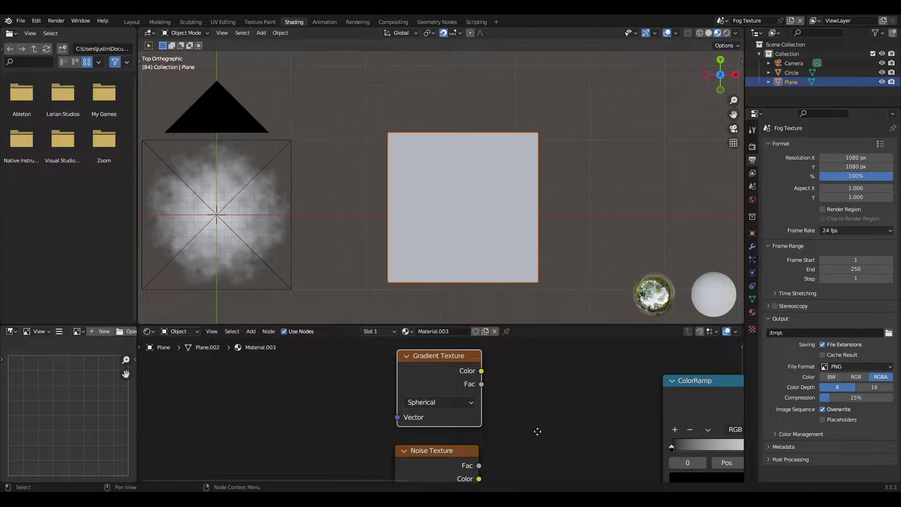
scroll(537, 430, "down", 3)
key("shift+a")
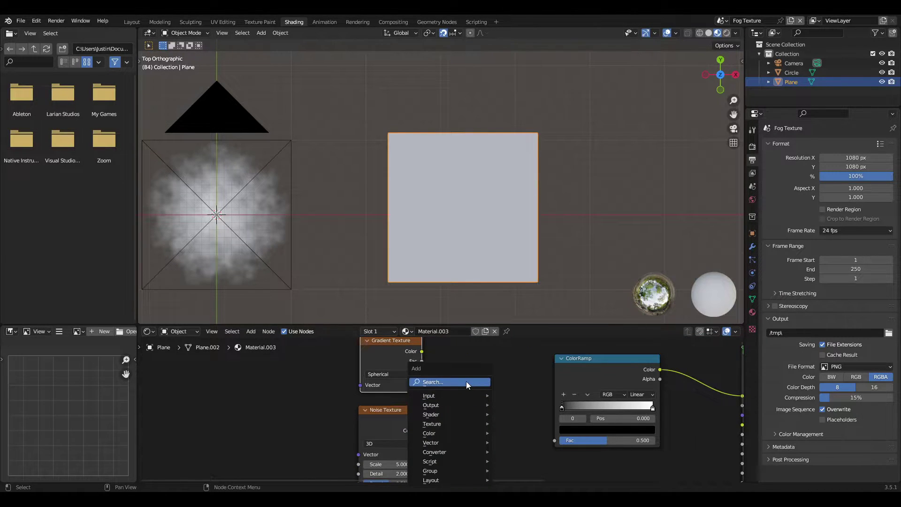
left_click(466, 381)
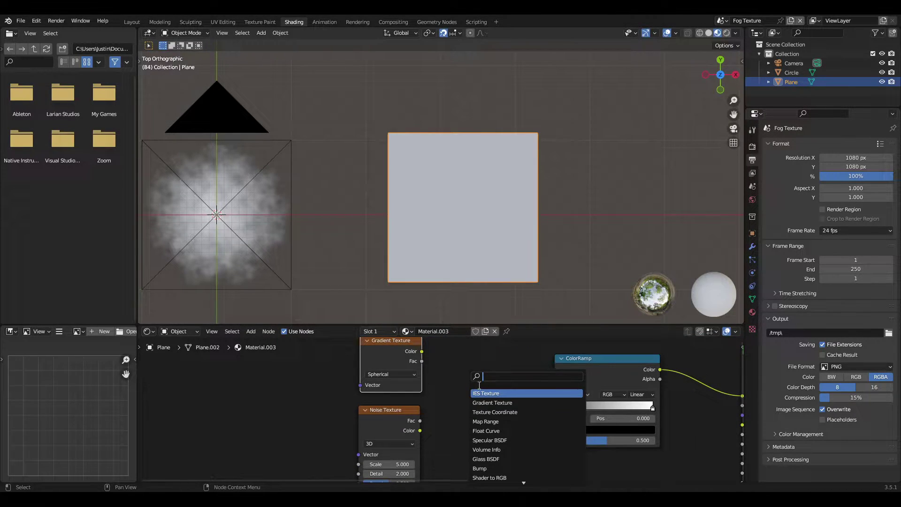
type("mi")
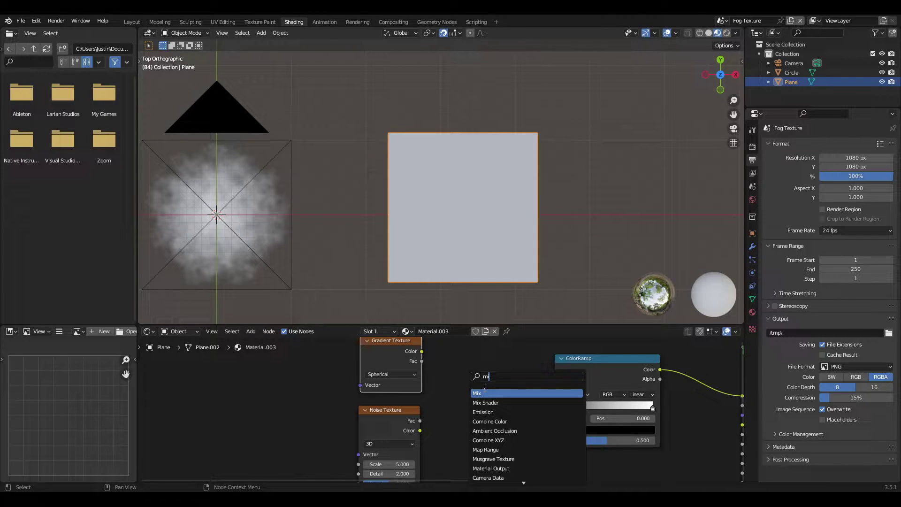
key("Return")
left_click(516, 399)
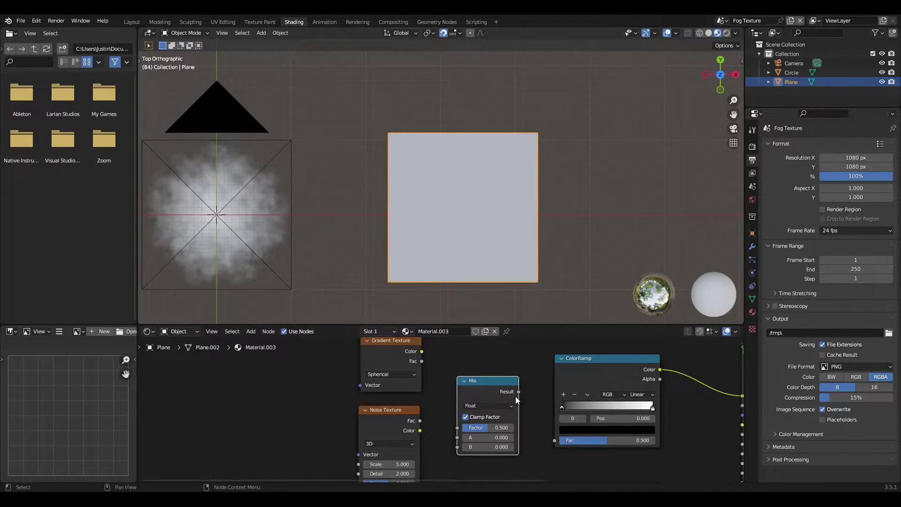
Connect the Mix Result to the ColorRamp's Fac, with the Gradient Texture's Color feeding A and the Noise Texture's Color feeding B
left_click_drag(519, 392, 553, 440)
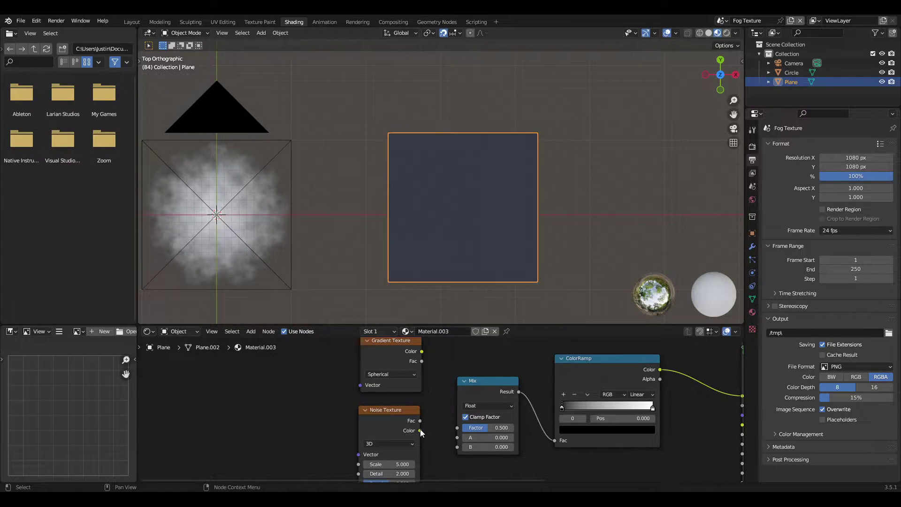
left_click_drag(421, 429, 457, 446)
left_click_drag(423, 351, 458, 437)
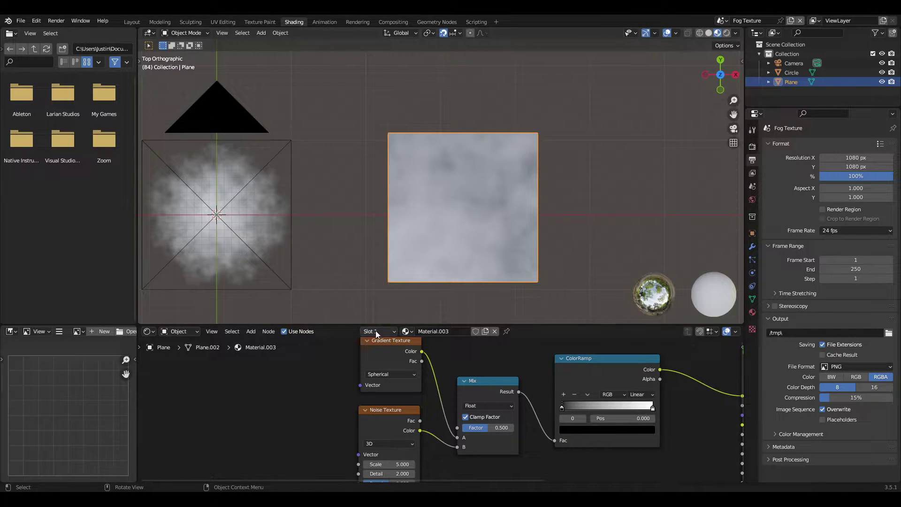
Add Texture Coordinate and Mapping nodes wired into the Gradient Texture's Vector input
middle_click_drag(339, 363, 494, 387)
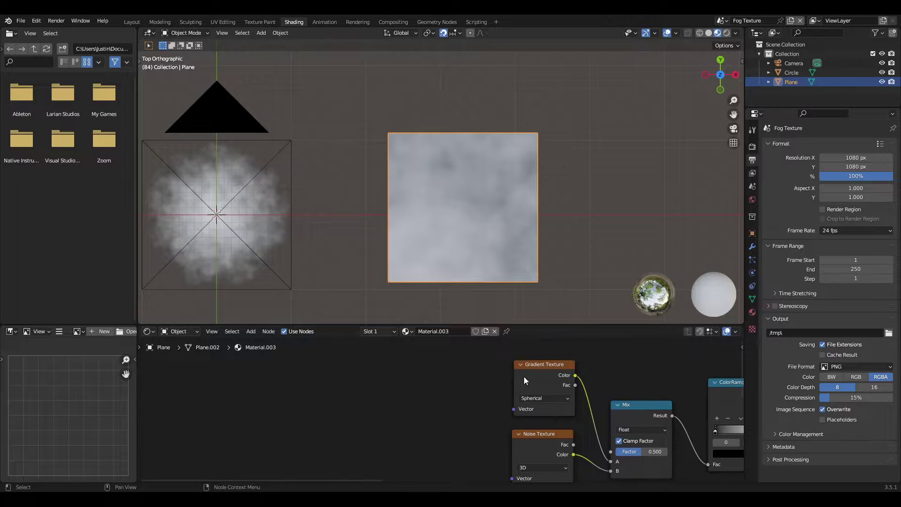
left_click(516, 366)
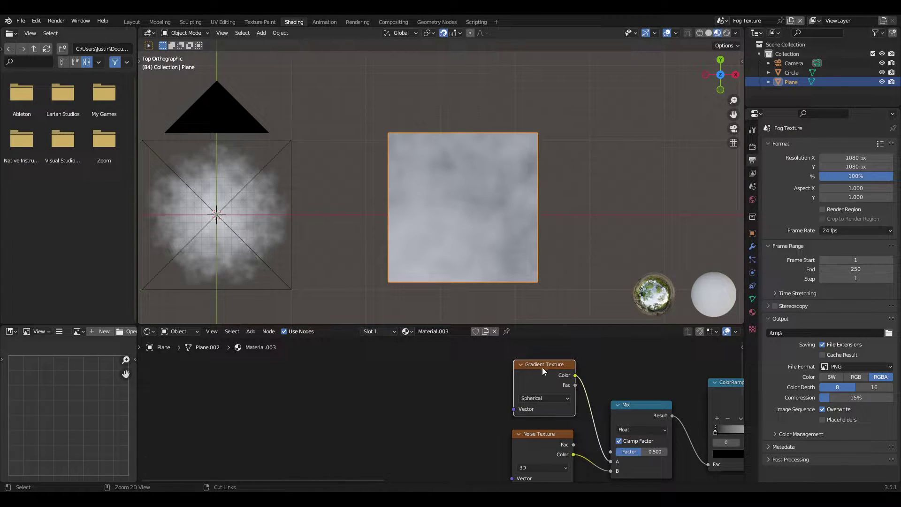
key("ctrl+t")
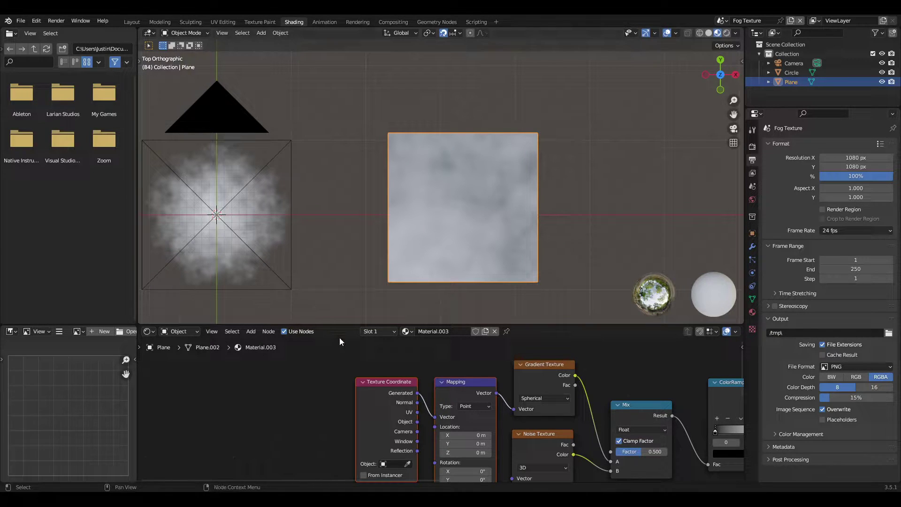
Connect the Texture Coordinate node's Object output to the Mapping node's Vector input in place of Generated
middle_click_drag(402, 367, 372, 365)
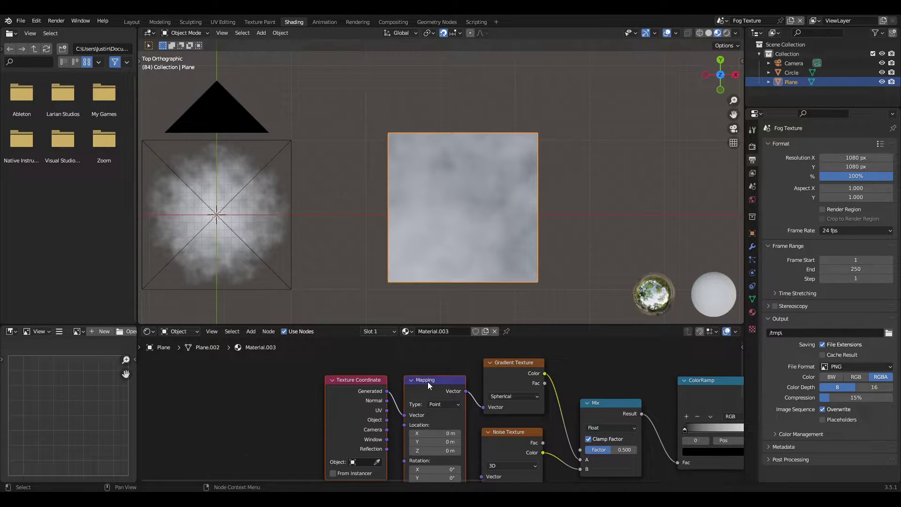
left_click(427, 381)
left_click(357, 385)
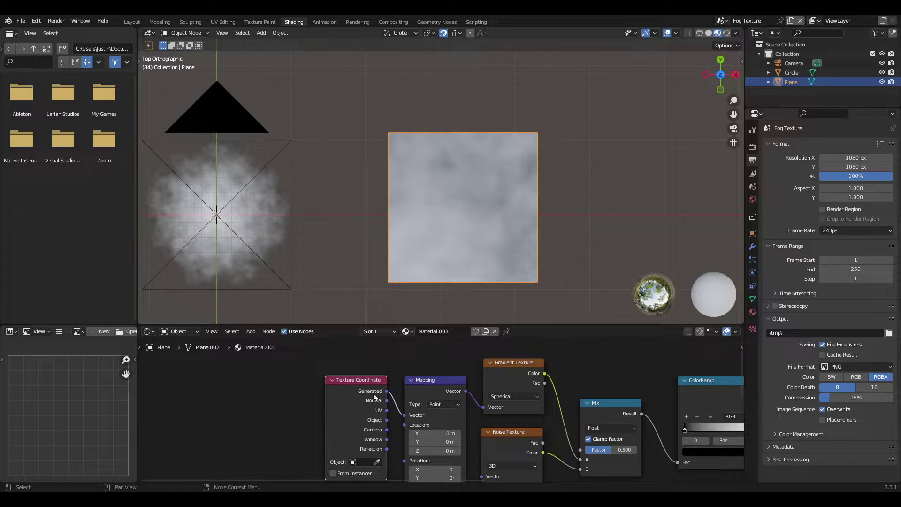
left_click_drag(387, 420, 409, 418)
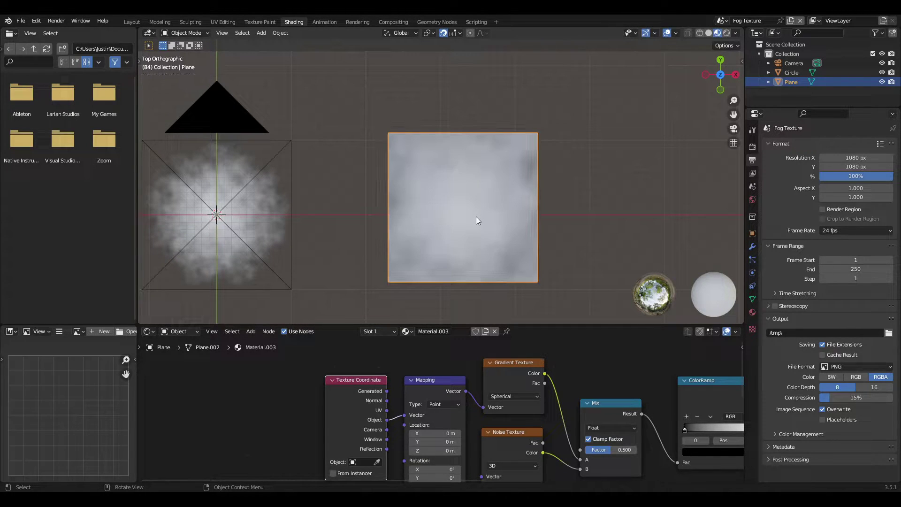
Move the ColorRamp's black stop to position 0.327 to darken the area around the fog
middle_click_drag(610, 417, 355, 396)
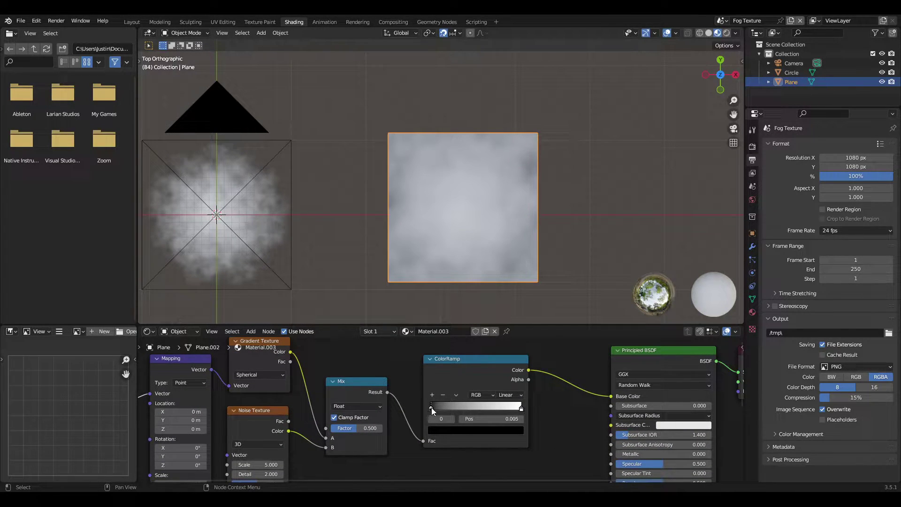
left_click_drag(431, 407, 461, 406)
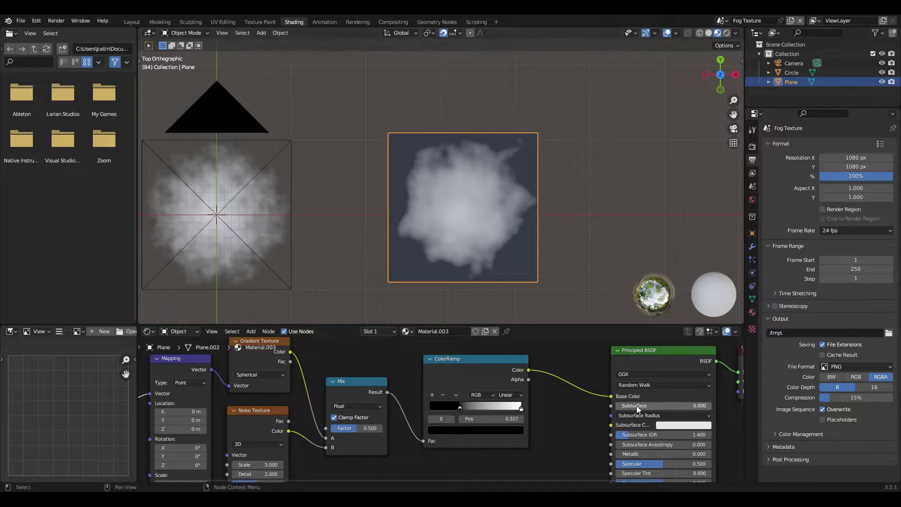
Set the plane material's Blend Mode to Alpha Blend
middle_click_drag(636, 406, 526, 378)
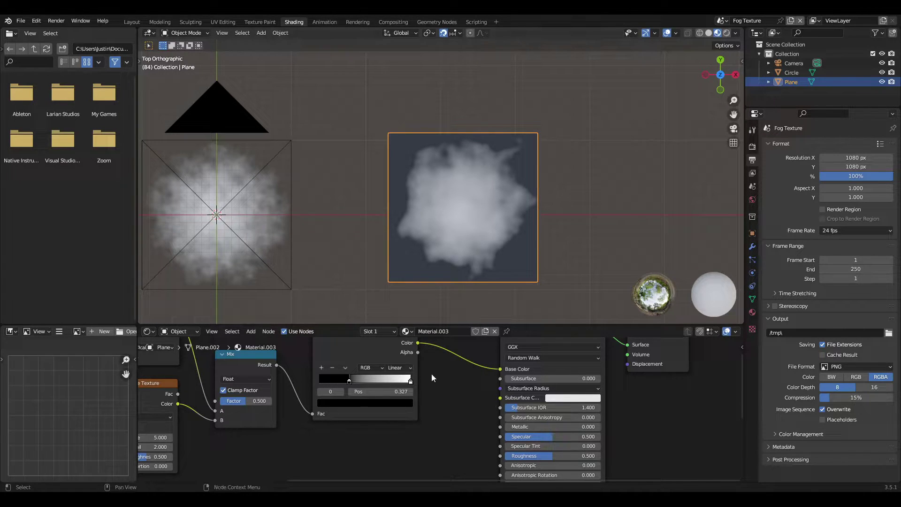
scroll(426, 382, "down", 1)
middle_click_drag(436, 392, 487, 419)
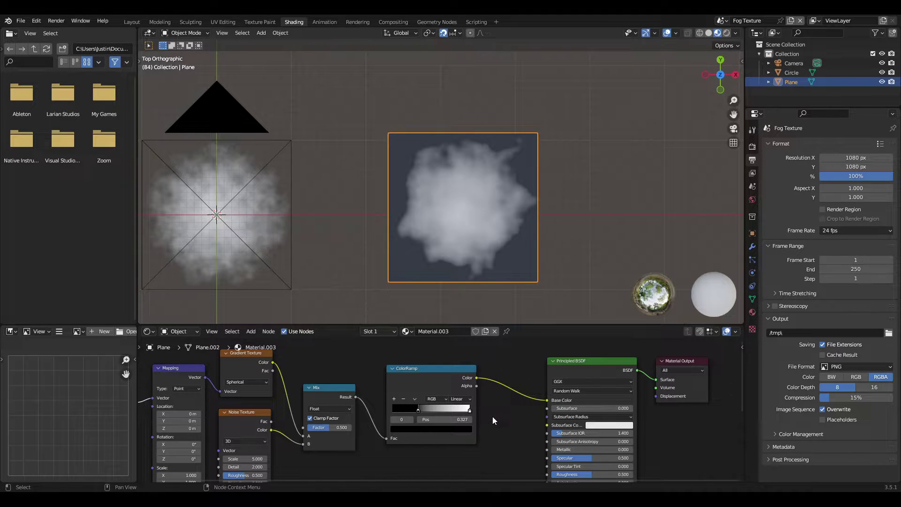
middle_click_drag(497, 417, 471, 407)
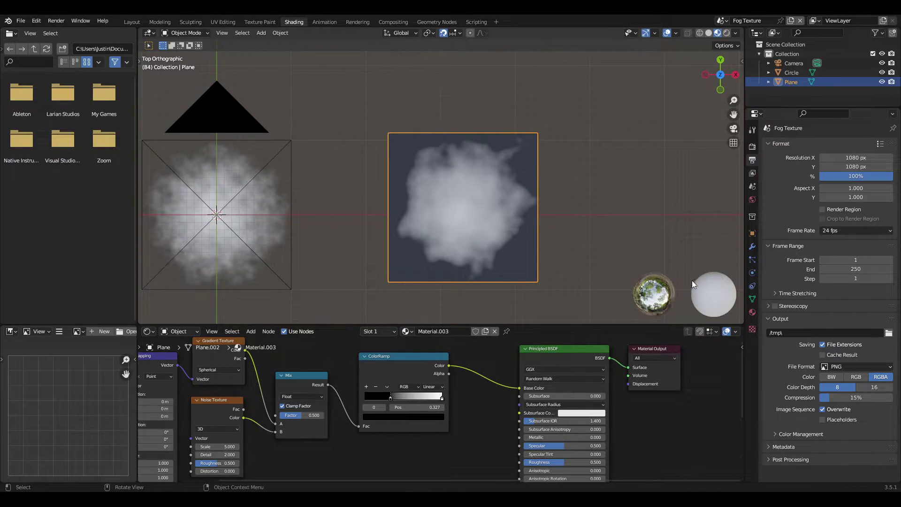
left_click(751, 313)
scroll(829, 331, "down", 8)
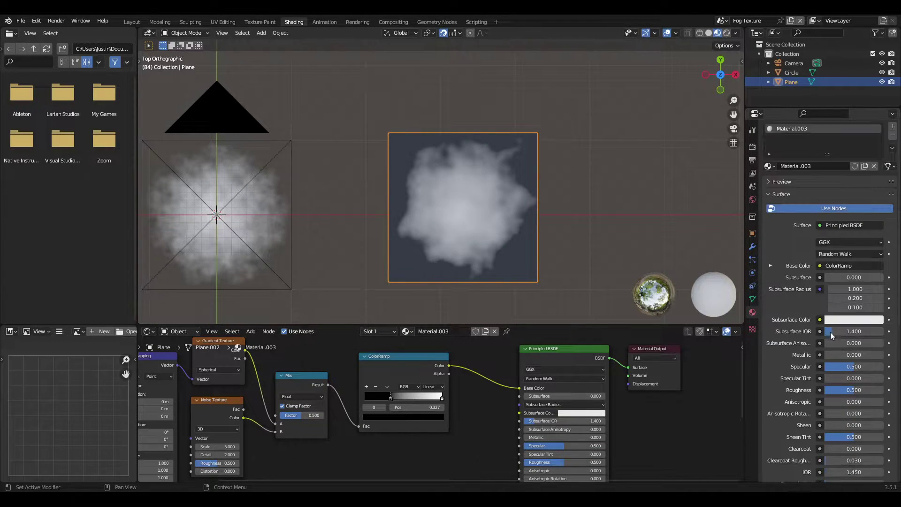
scroll(838, 313, "down", 2)
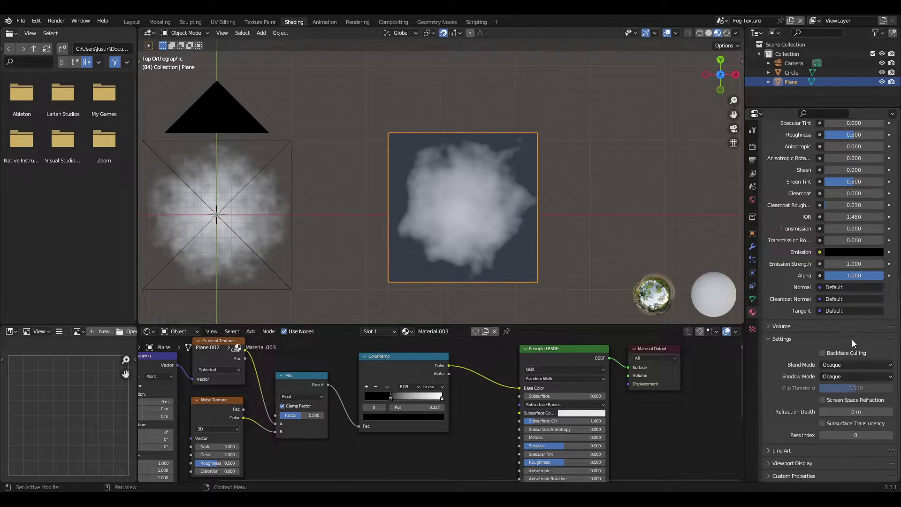
left_click(829, 365)
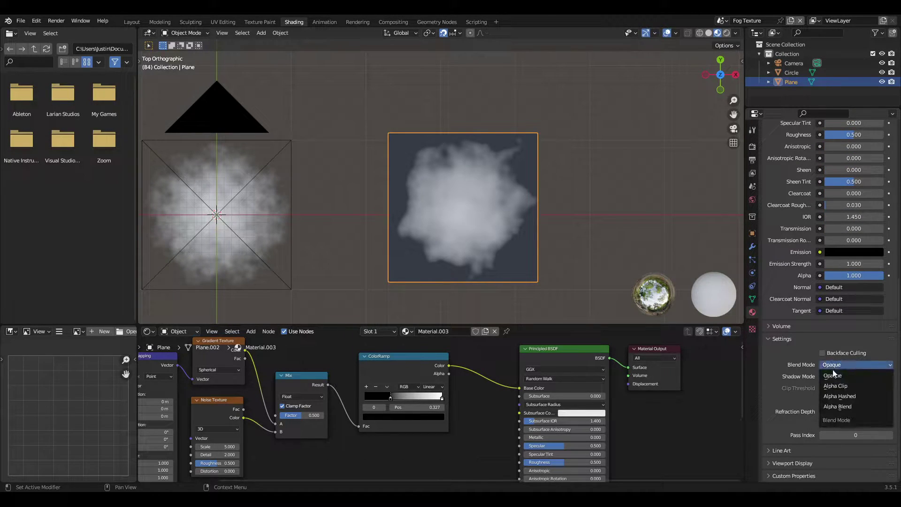
left_click(847, 402)
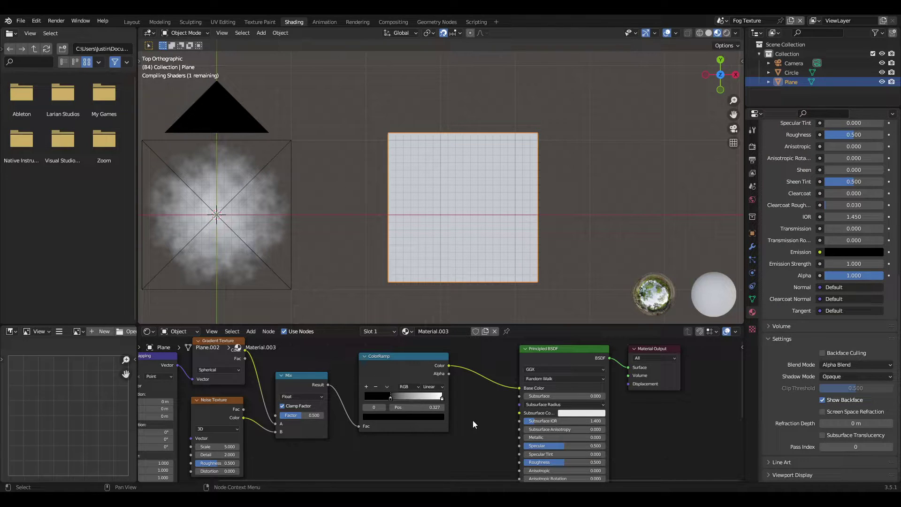
Add a Math node and place it below the ColorRamp
scroll(472, 421, "down", 1)
scroll(436, 412, "down", 3, "shift")
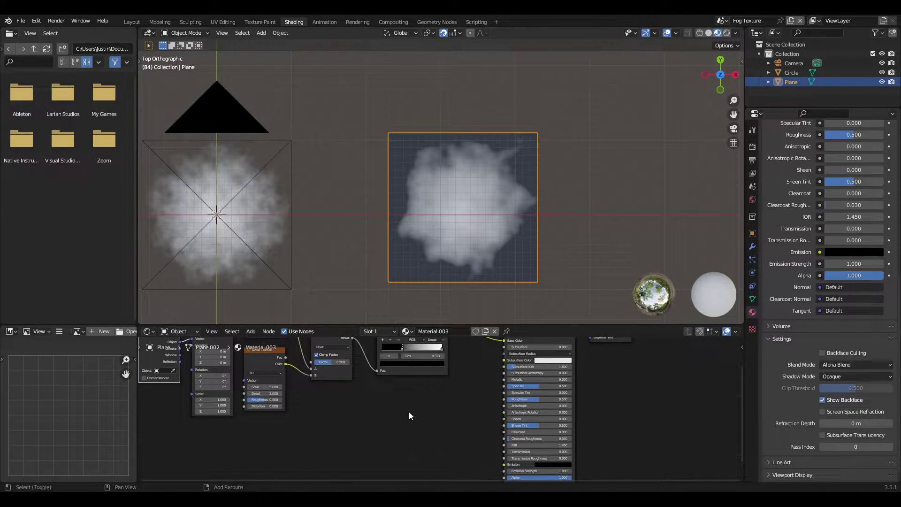
key("shift+a")
left_click(394, 385)
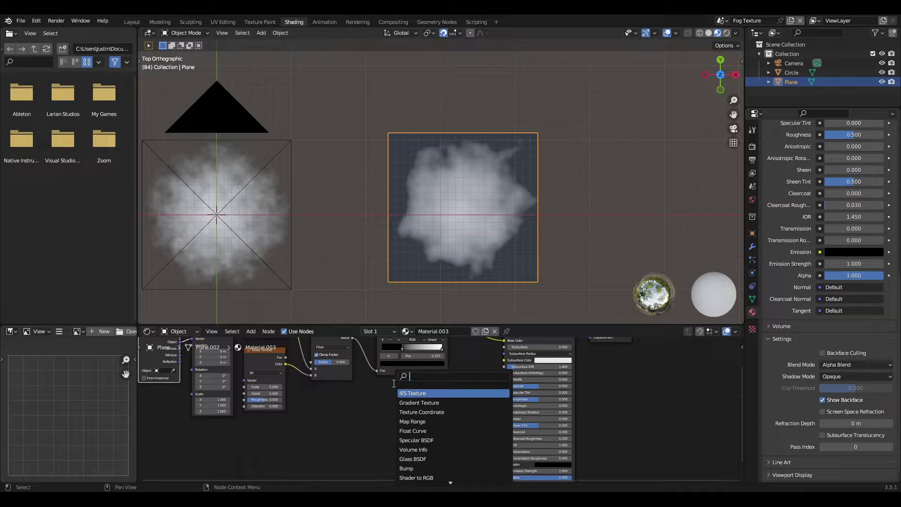
type("math")
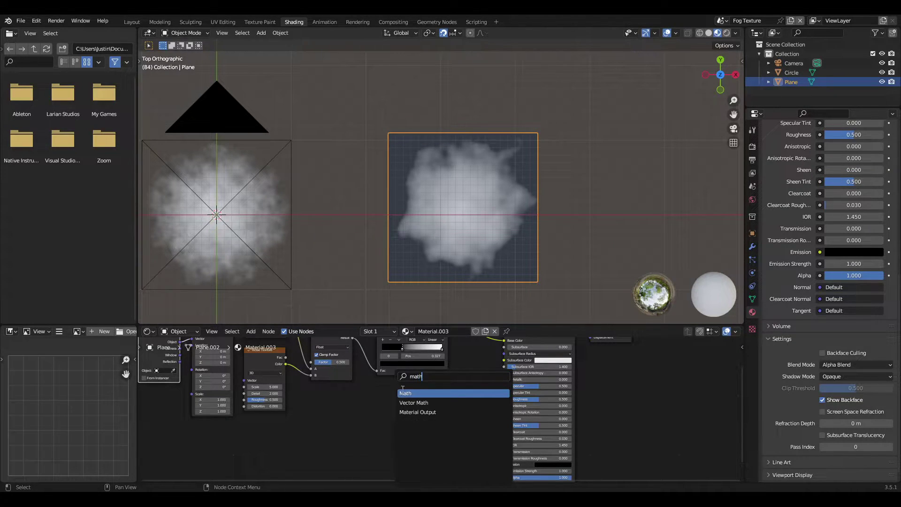
left_click(406, 394)
left_click(449, 392)
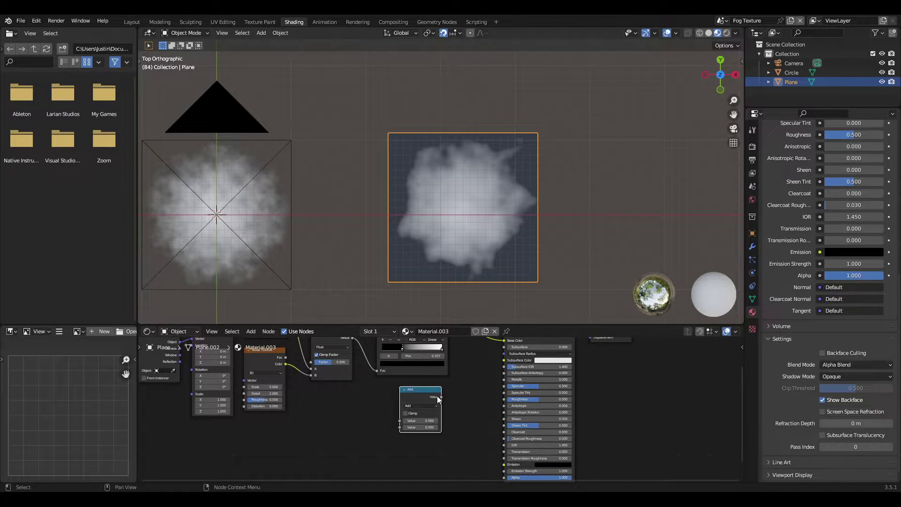
Move the Math node closer to the Principled BSDF and set its operation to Multiply
scroll(449, 392, "up", 2)
left_click_drag(414, 386, 481, 378)
left_click(480, 393)
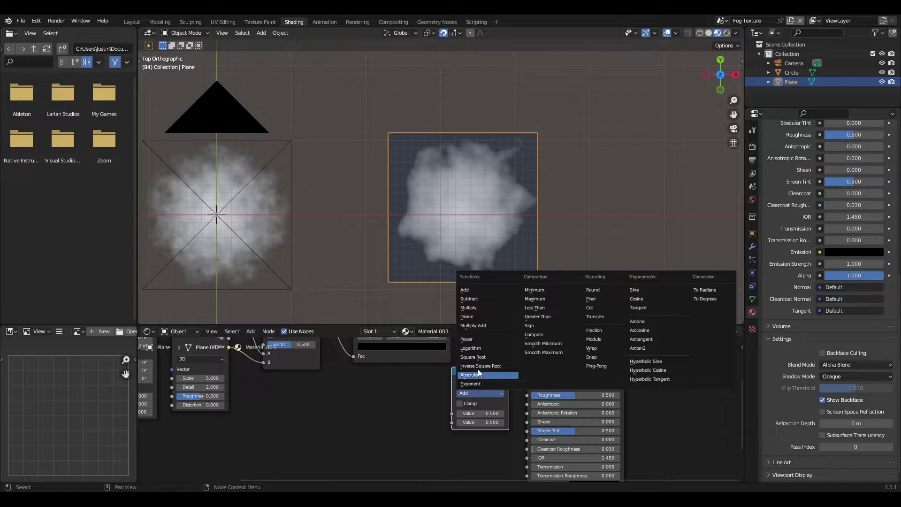
left_click(478, 308)
Connect the ColorRamp's output to the Multiply node's first Value input
scroll(454, 356, "down", 4)
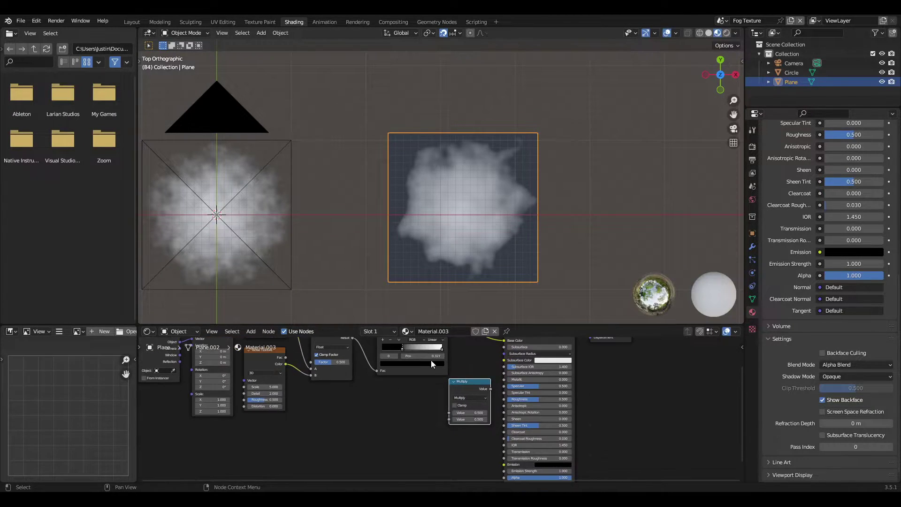
left_click_drag(440, 359, 441, 396)
scroll(417, 396, "up", 2)
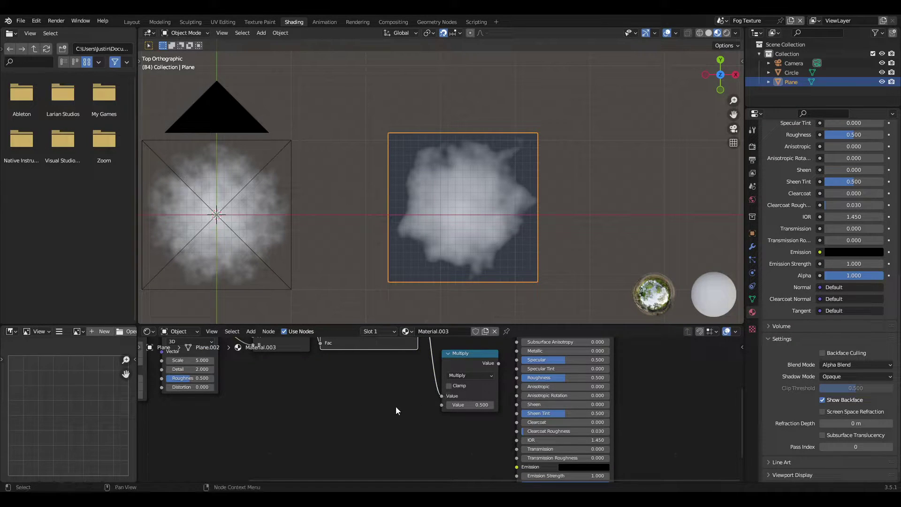
Add a Value node and place it to the left of the Multiply node
key("shift+a")
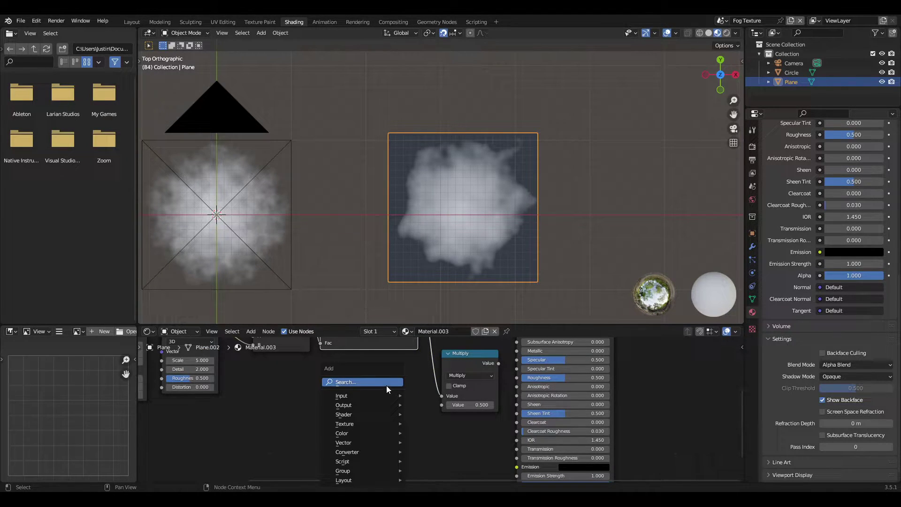
left_click(386, 386)
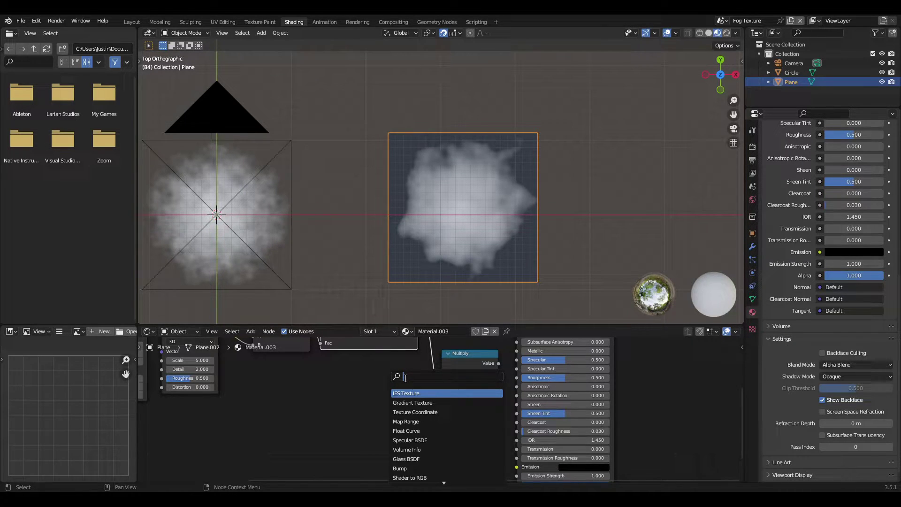
type("value")
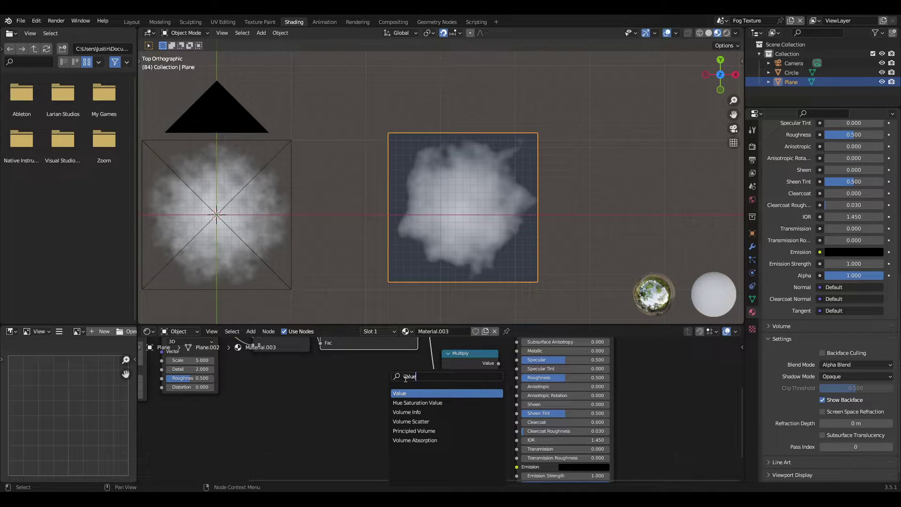
key("Return")
left_click(397, 404)
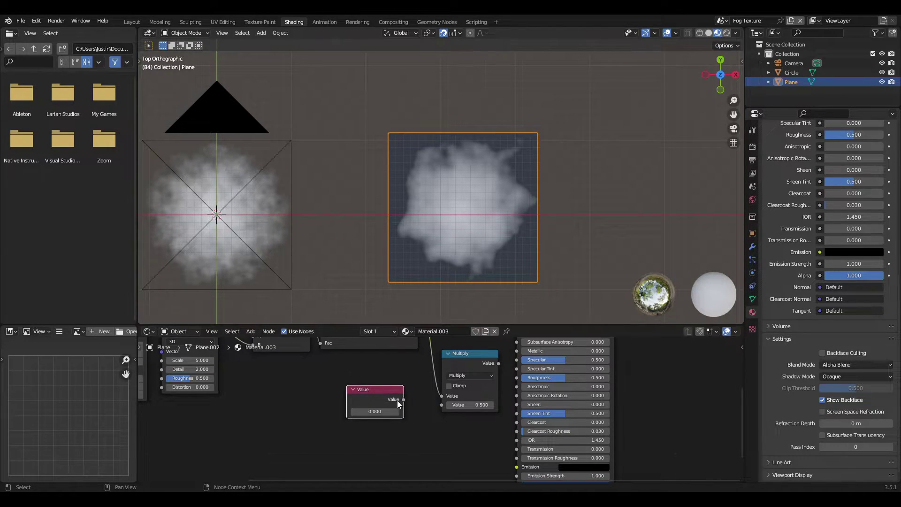
Connect the Value node to the Multiply node's second Value input and set its value to 0.6
left_click_drag(403, 399, 446, 406)
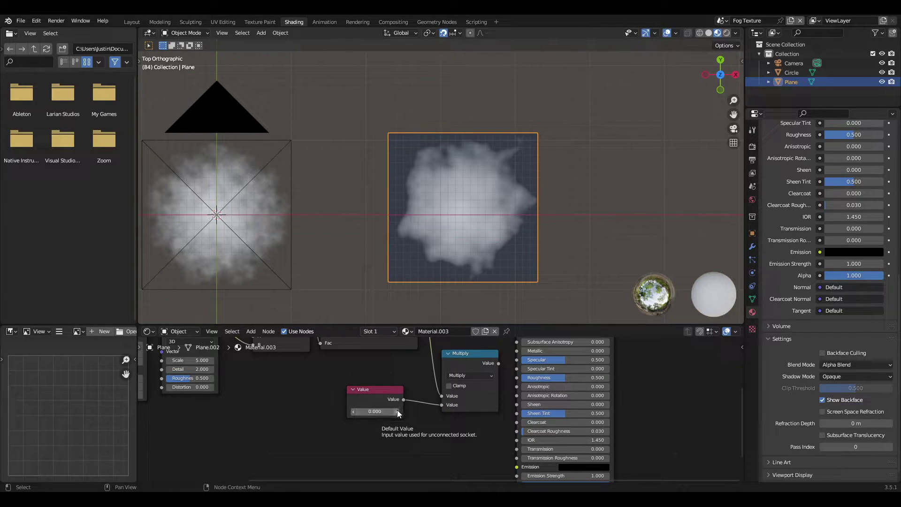
left_click_drag(397, 411, 397, 411)
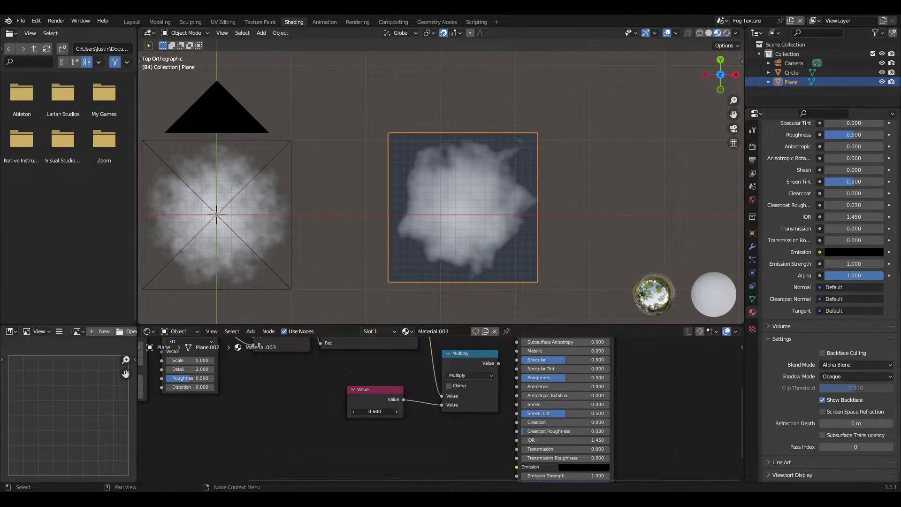
Set the Value node to 1.2 and connect the Multiply node's output to the Principled BSDF's Alpha input
double_click(397, 411)
double_click(397, 411)
scroll(457, 393, "down", 2)
left_click(459, 377)
scroll(441, 385, "up", 3)
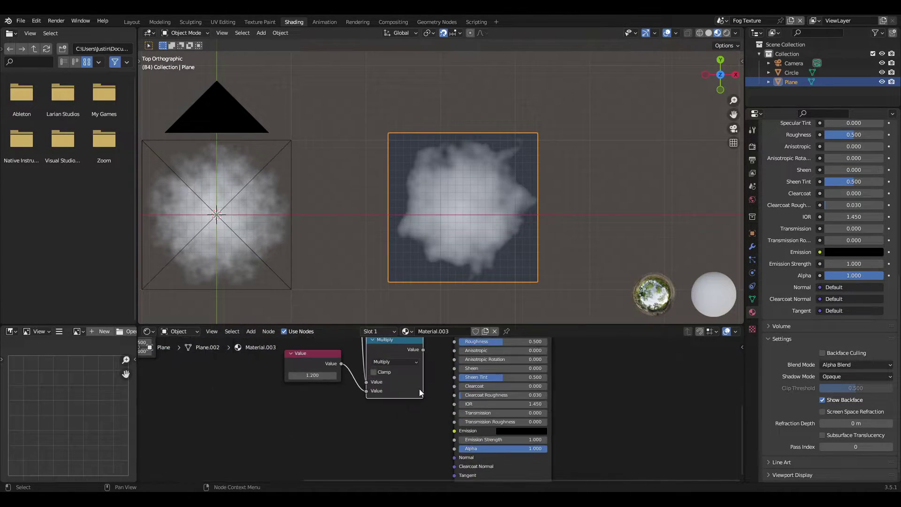
left_click_drag(422, 350, 454, 377)
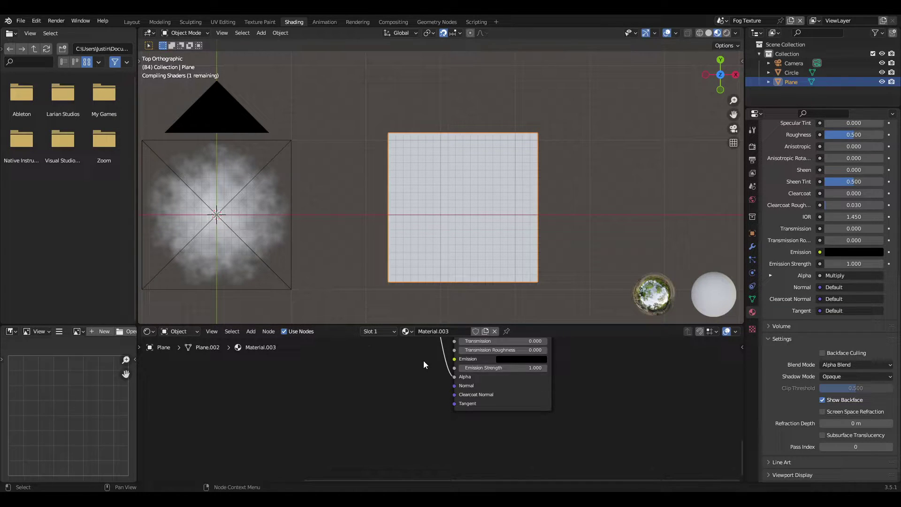
middle_click_drag(424, 361, 443, 422)
scroll(443, 422, "down", 1)
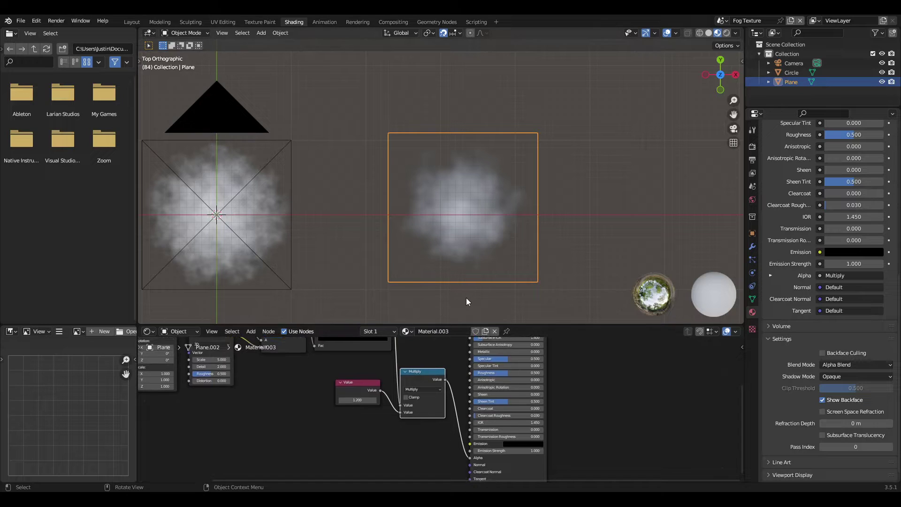
Adjust the ColorRamp's black stop to position 0.277 to change how far the fog spreads on the plane
scroll(467, 289, "up", 3)
middle_click_drag(412, 387, 446, 432)
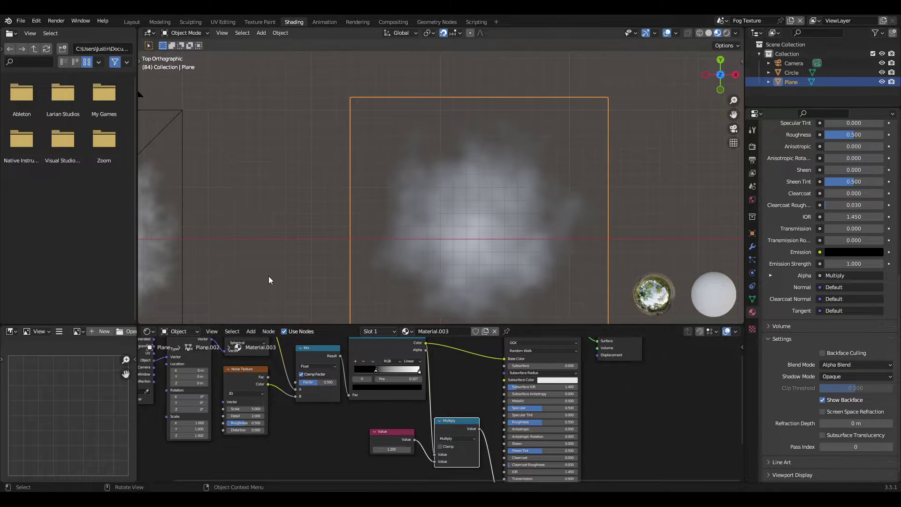
middle_click_drag(268, 276, 291, 266, "shift")
scroll(420, 408, "up", 3)
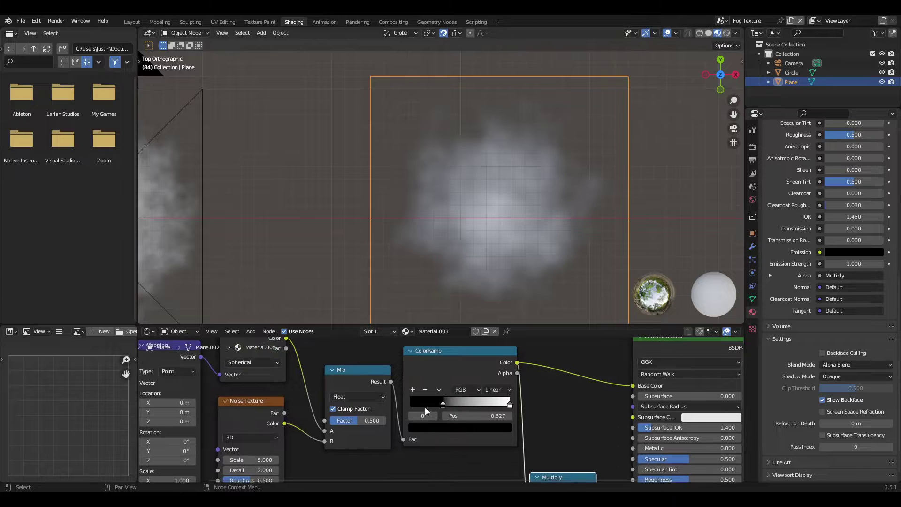
left_click_drag(441, 402, 398, 406)
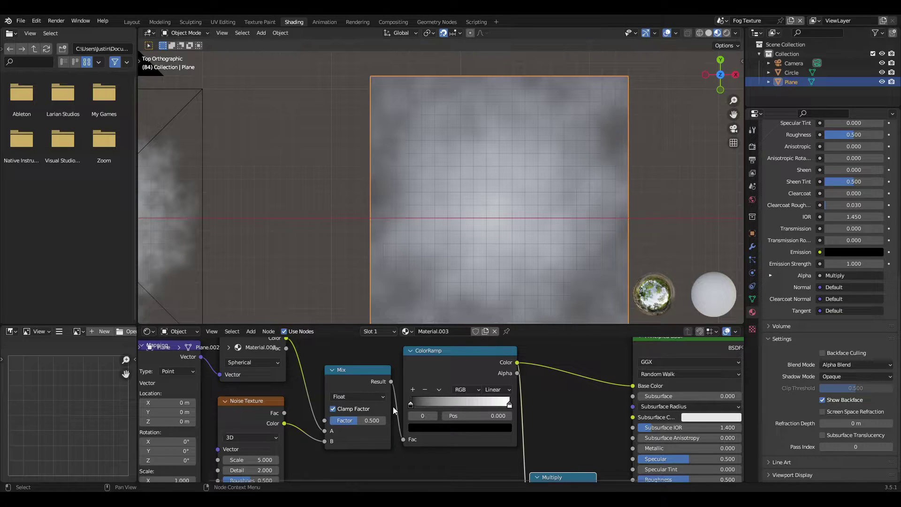
left_click_drag(394, 406, 422, 404)
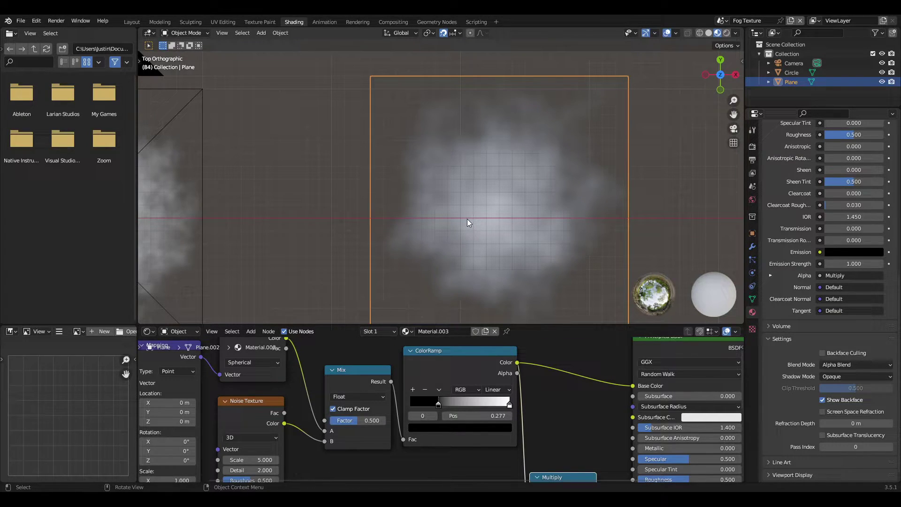
Set the Principled BSDF's Specular value to 0
scroll(520, 376, "down", 2)
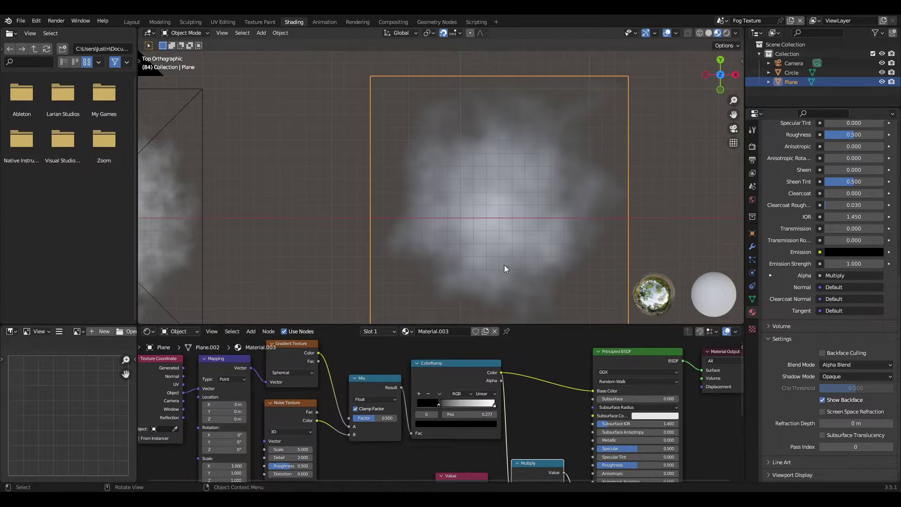
middle_click_drag(504, 265, 447, 237, "shift")
scroll(504, 322, "down", 1)
scroll(420, 452, "up", 2)
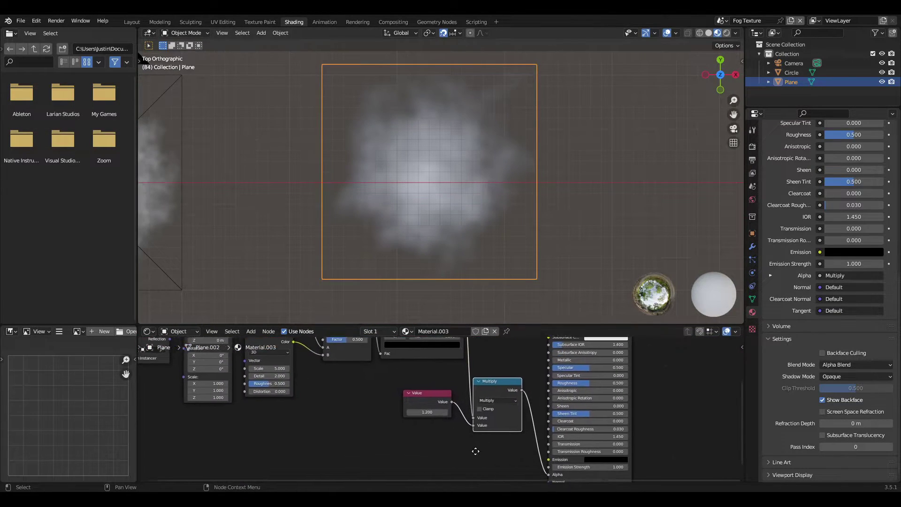
middle_click_drag(421, 448, 417, 448)
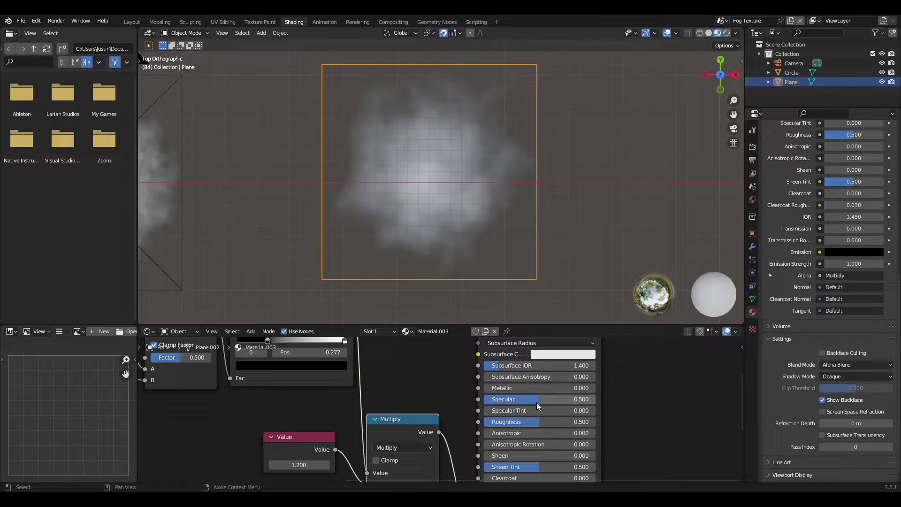
left_click_drag(536, 401, 484, 401)
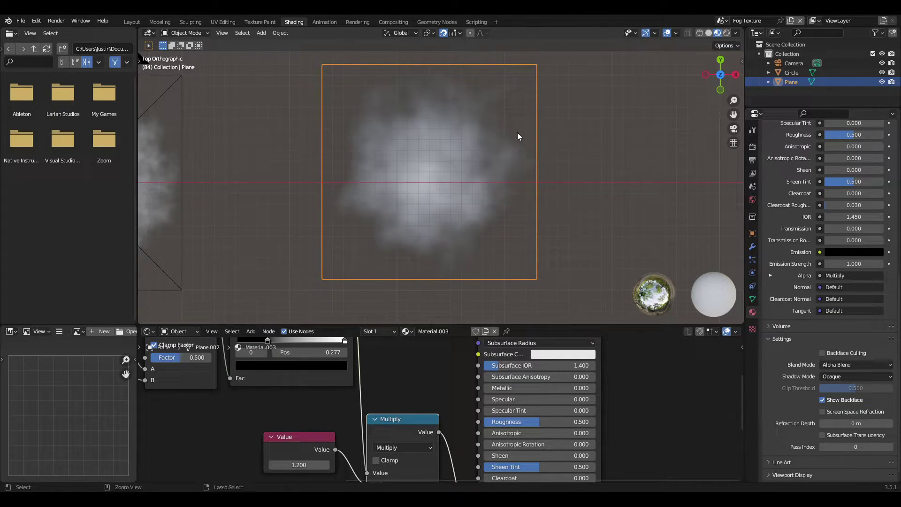
Copy the fog plane into a new empty scene
key("ctrl+c")
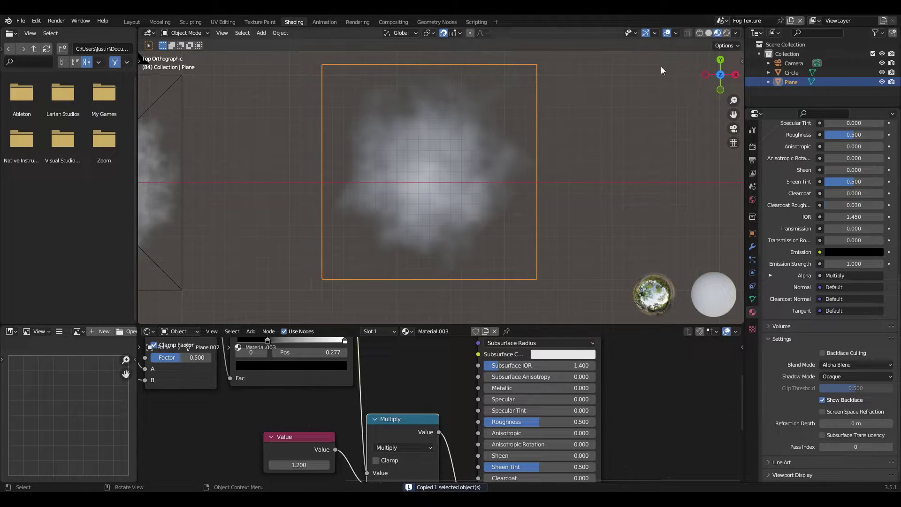
left_click(791, 20)
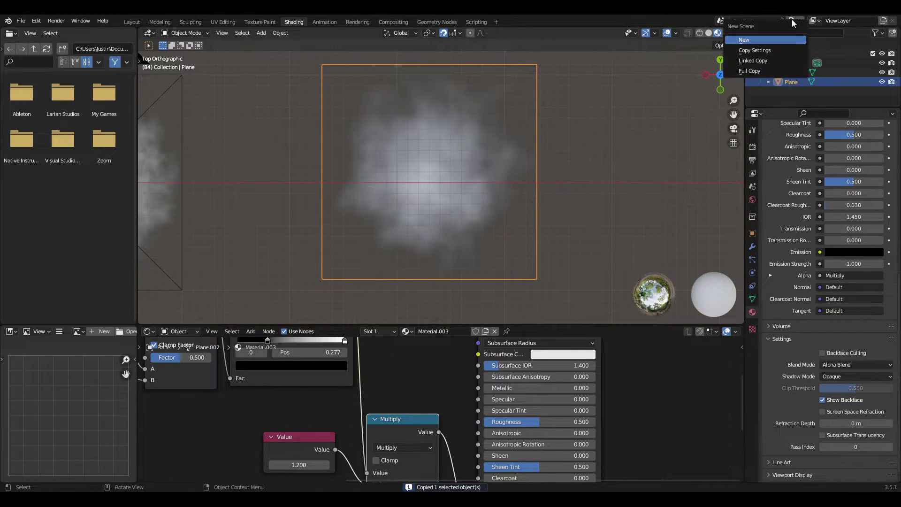
left_click(760, 41)
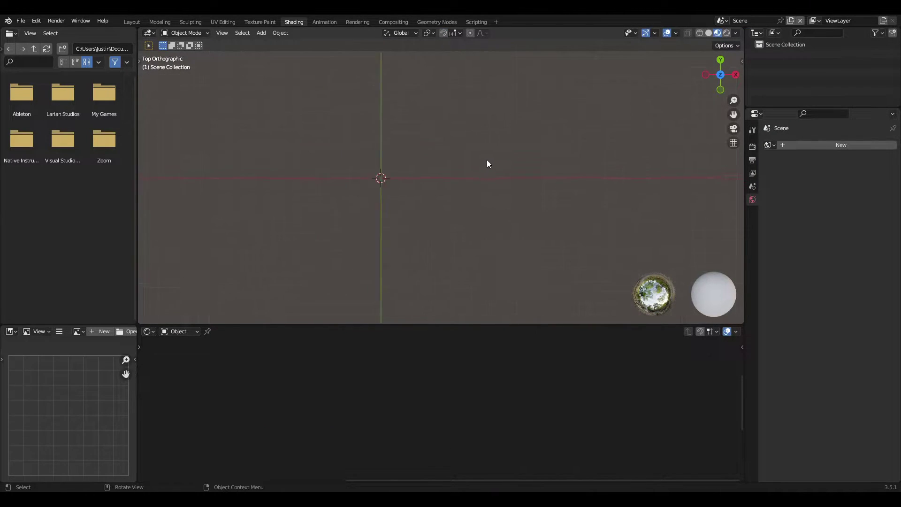
scroll(486, 160, "up", 1, "ctrl")
key("ctrl+v")
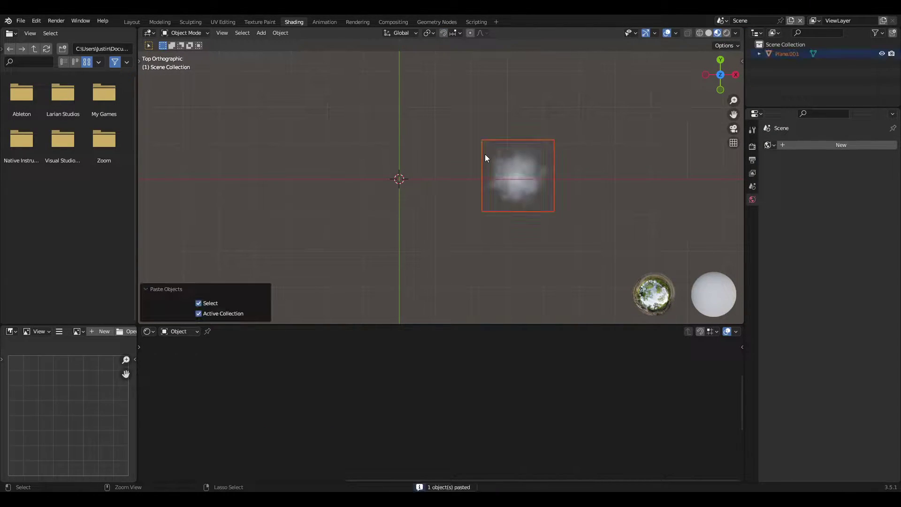
Move the pasted plane about -3.34 m along X and snap it to the 3D cursor at the world origin
left_click(543, 176)
key("g")
key("x")
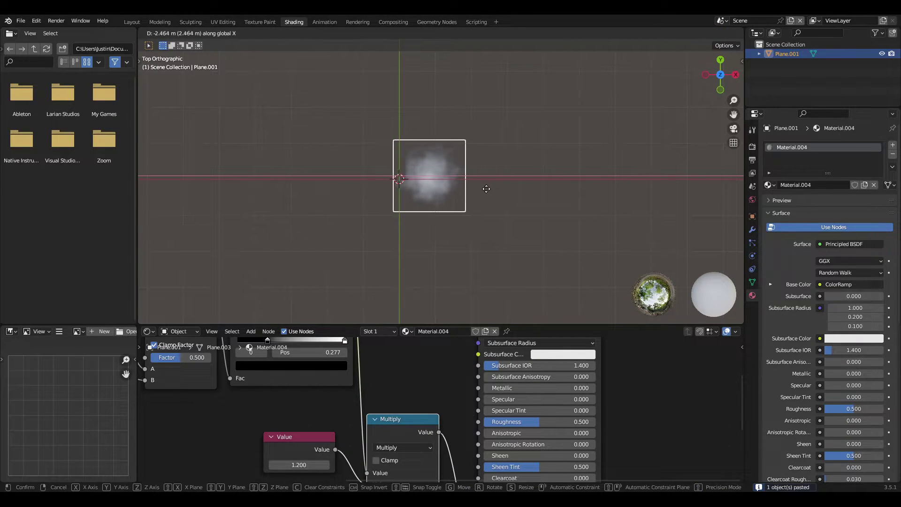
left_click(450, 180)
scroll(437, 175, "up", 5)
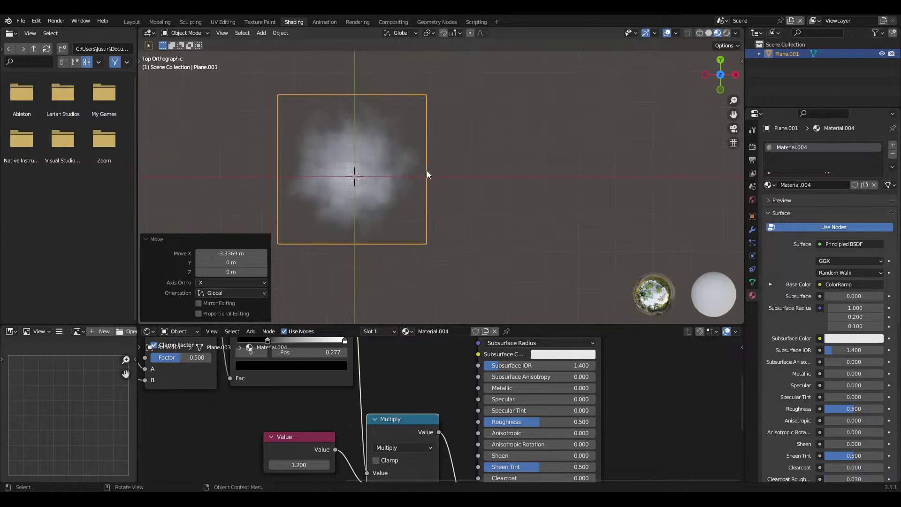
key("shift+s")
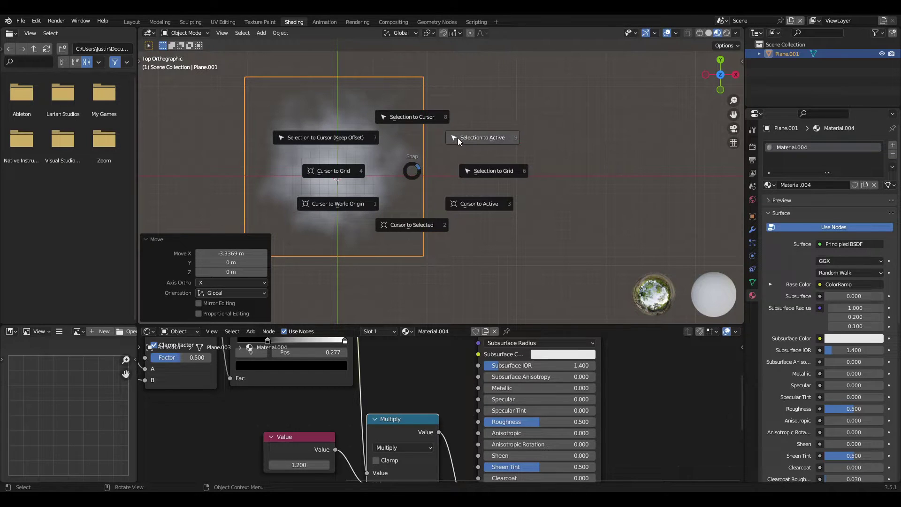
left_click(426, 117)
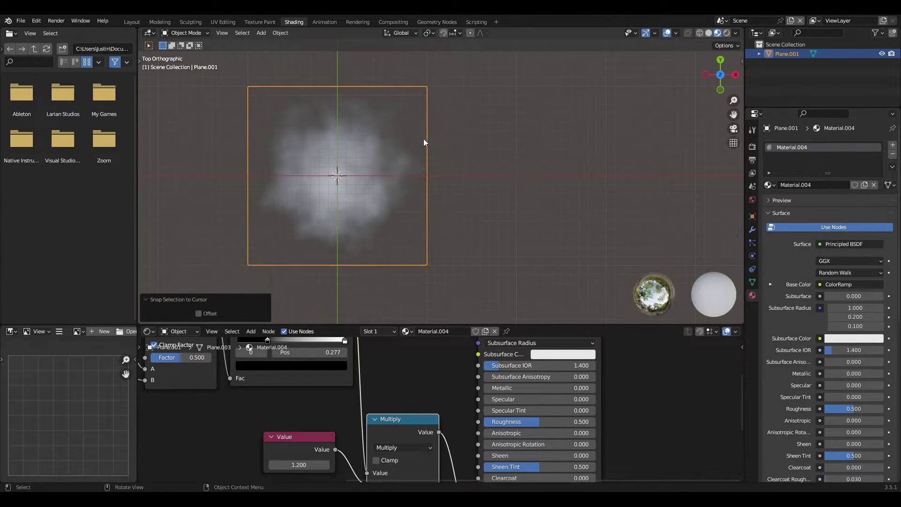
middle_click_drag(423, 139, 528, 164, "shift")
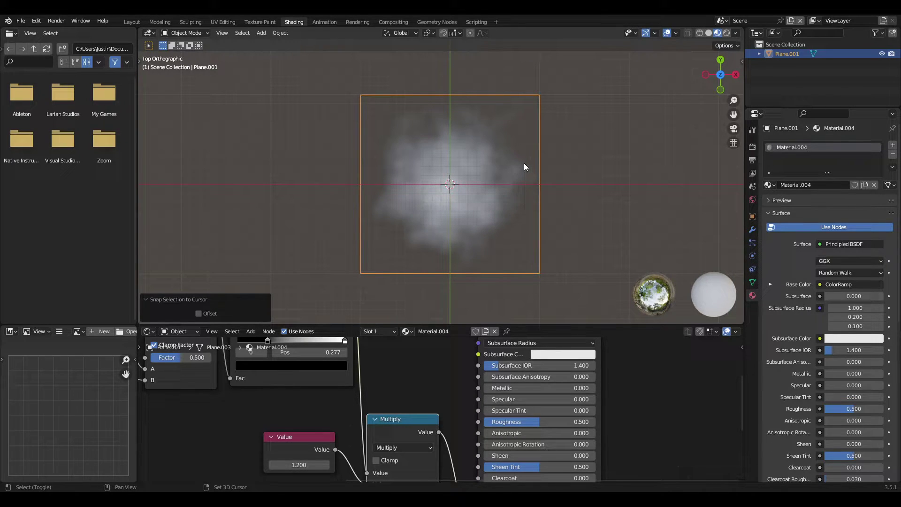
key("shift+a")
mouse_move(495, 296)
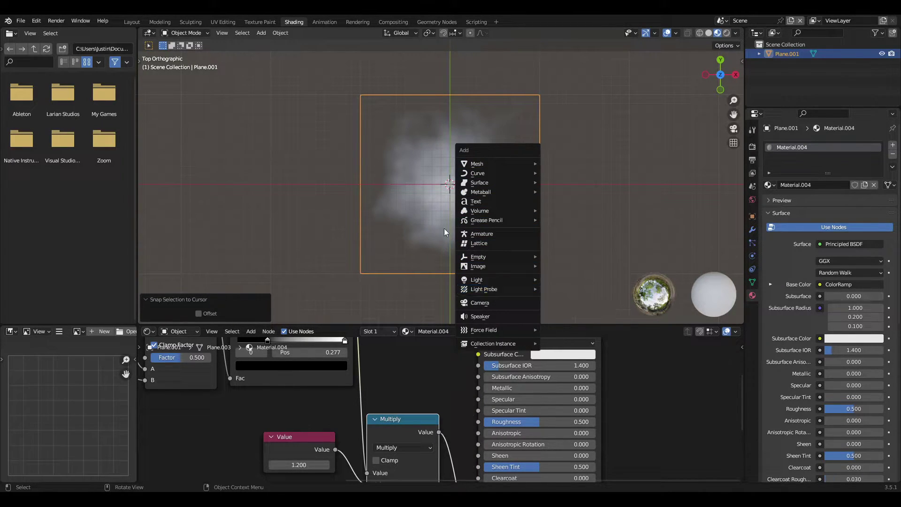
key("Escape")
middle_click_drag(470, 119, 478, 204)
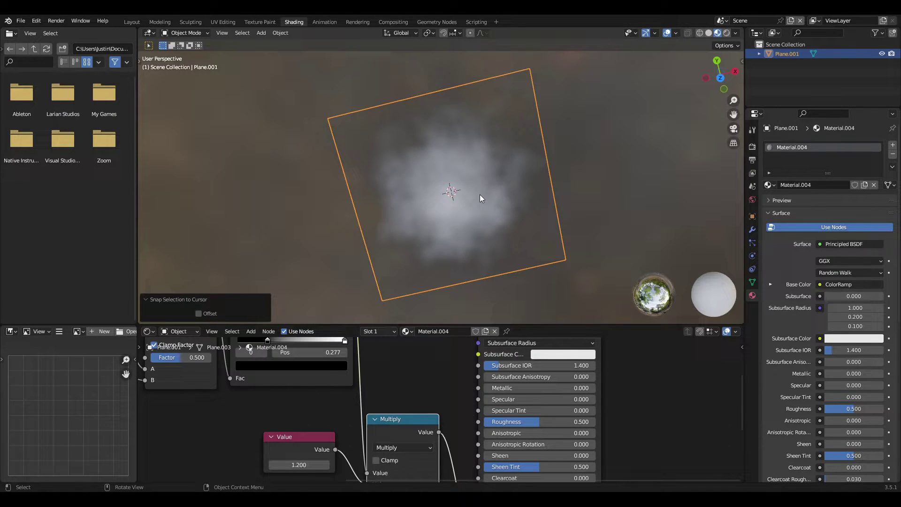
key("KP_7")
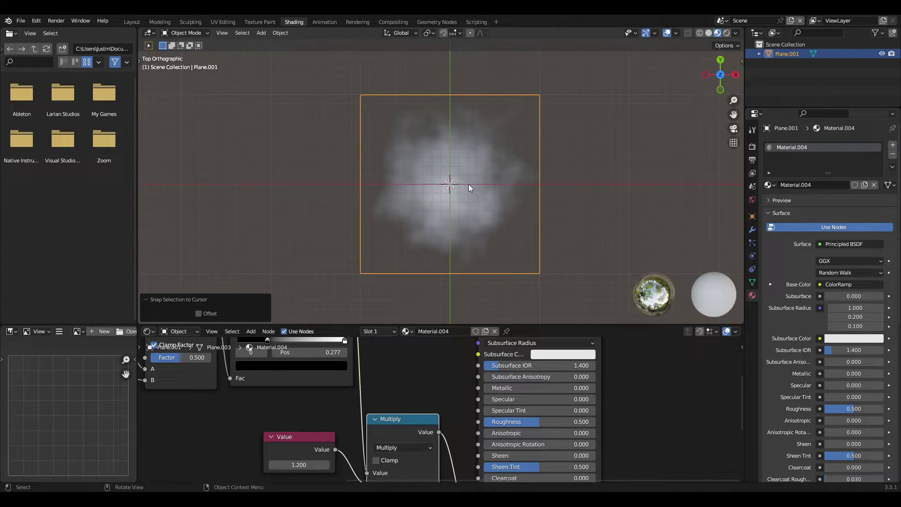
Add a camera at the world origin, looking straight down
key("shift")
key("shift+a")
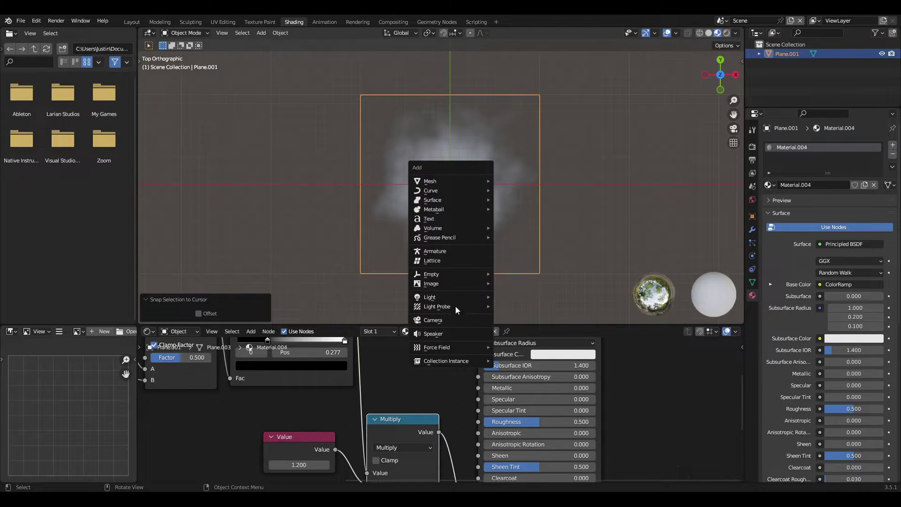
left_click(454, 318)
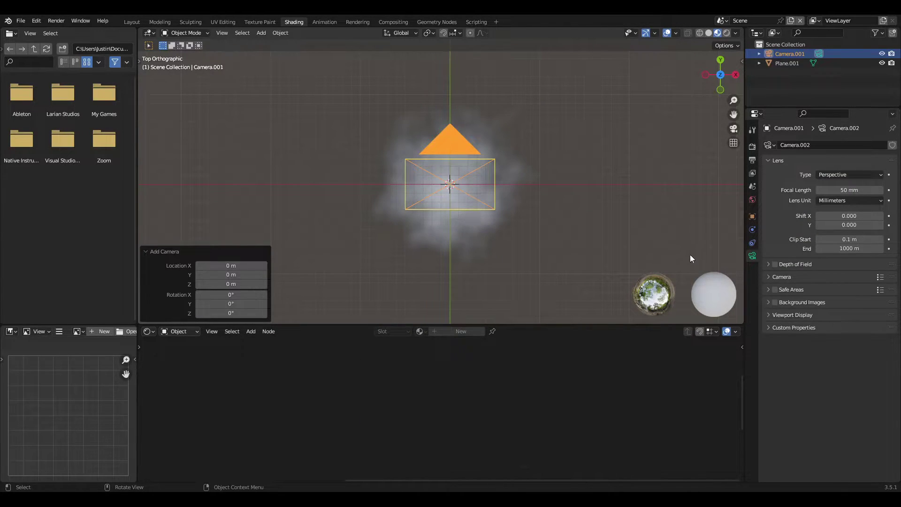
Make the render output square by setting the horizontal resolution to 1080 px
left_click(752, 160)
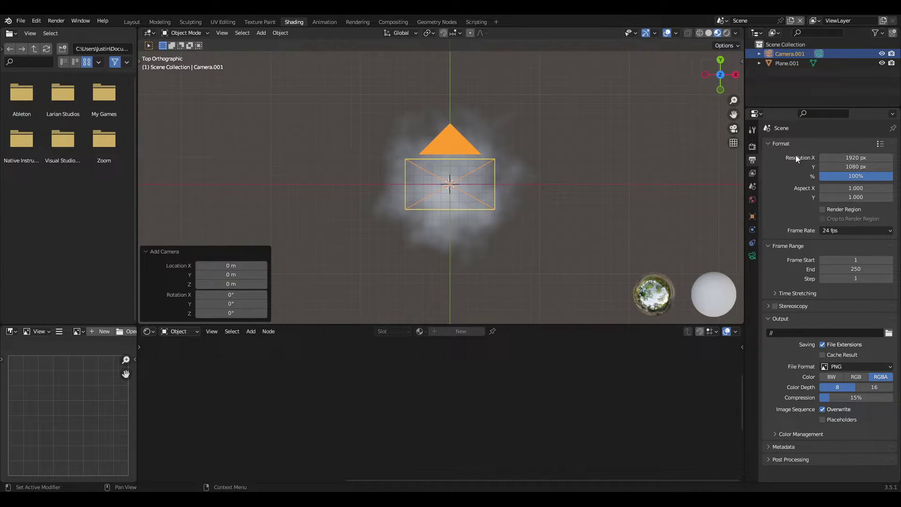
left_click(865, 160)
type("1080")
key("Return")
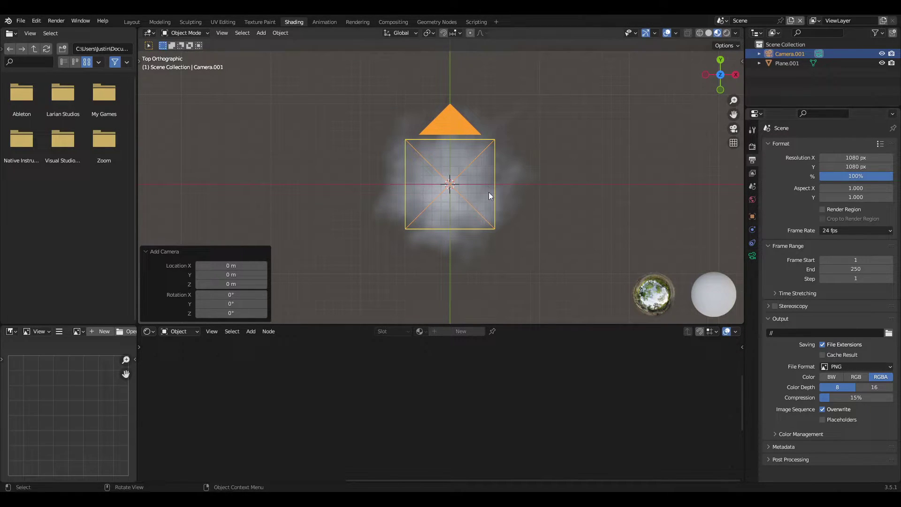
Change the camera's lens type to Orthographic with an orthographic scale of 2
left_click(753, 258)
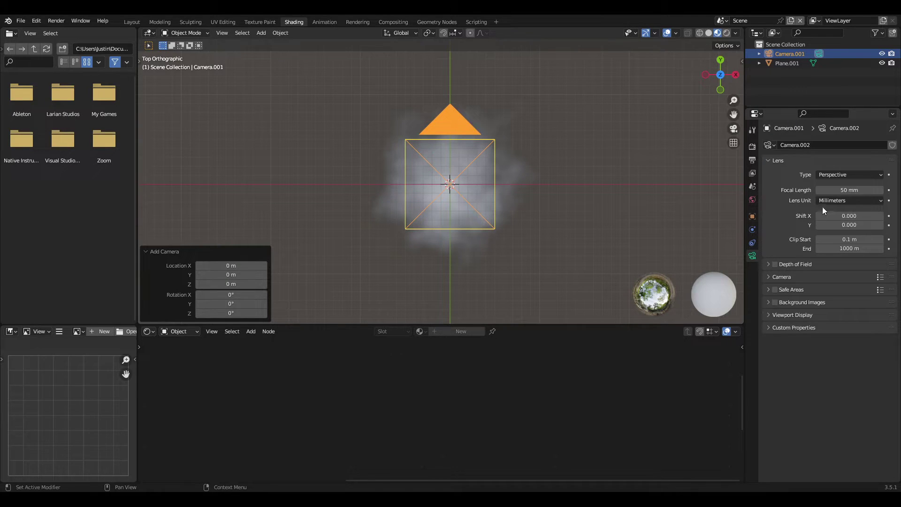
left_click(846, 174)
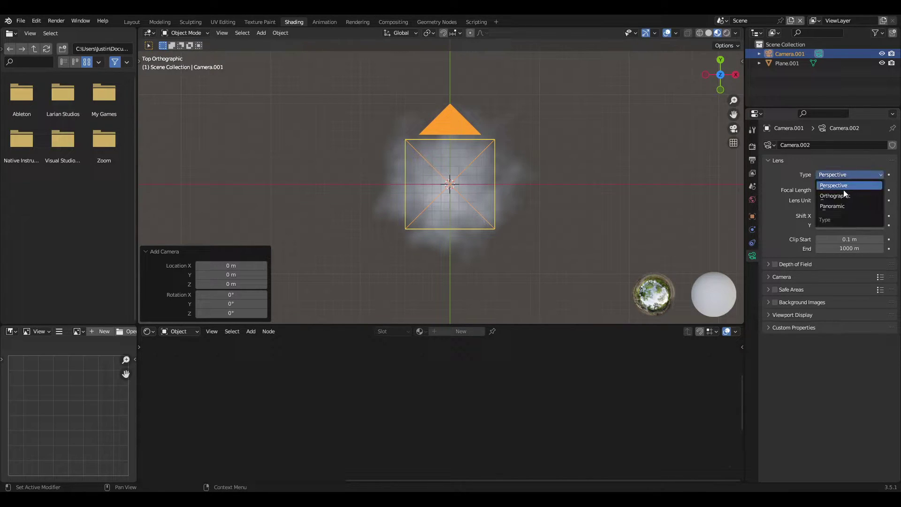
left_click(843, 196)
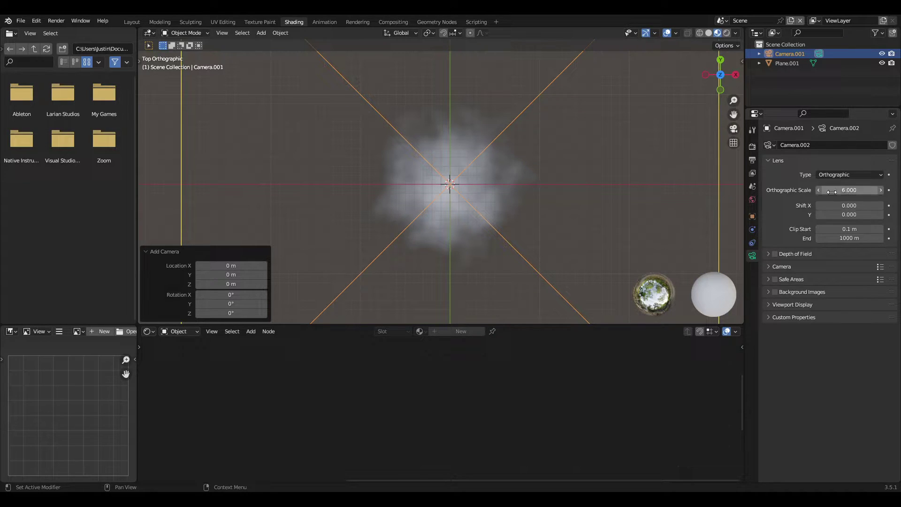
left_click(850, 190)
type("2")
key("Return")
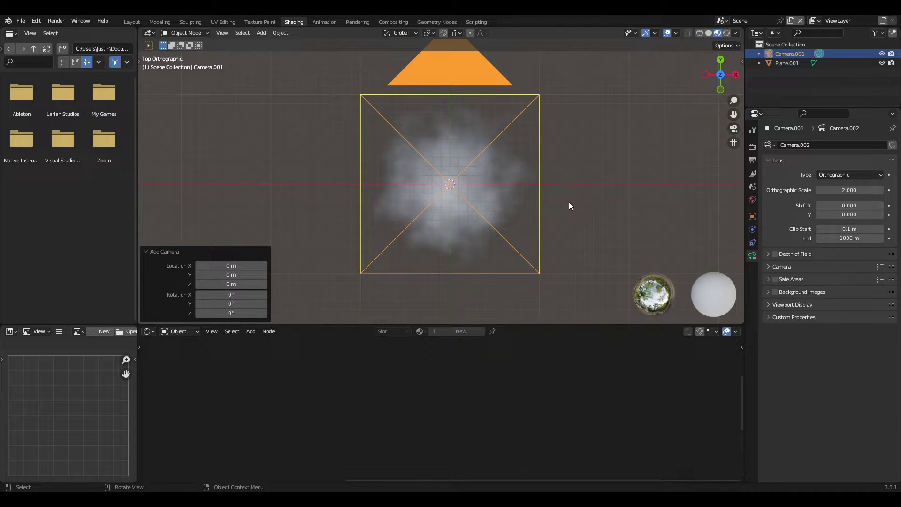
Raise the camera about 1.01 m along Z above the fog plane and look through it
key("KP_0")
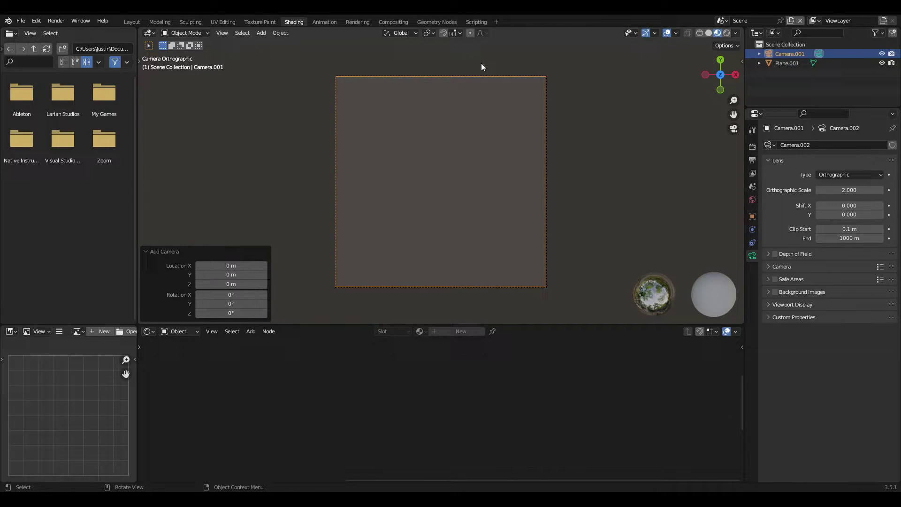
key("KP_1")
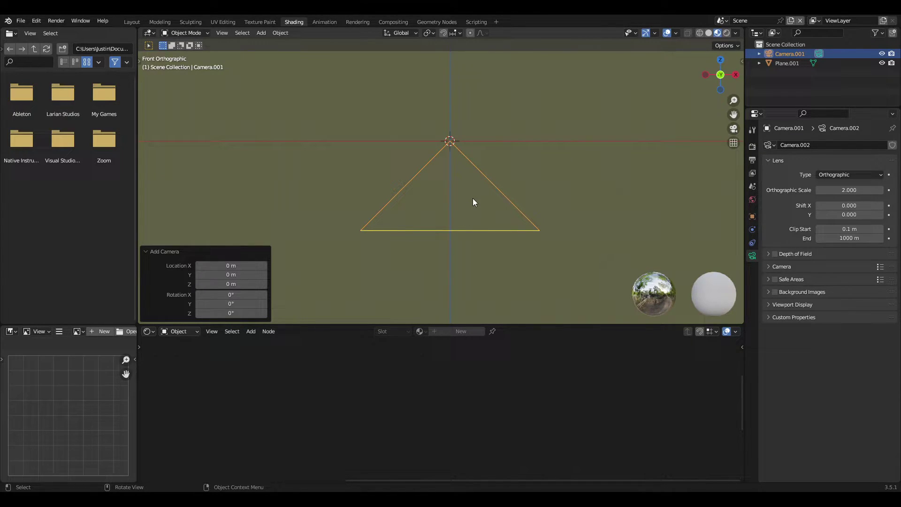
middle_click_drag(449, 168, 432, 185)
key("KP_1")
key("g")
key("z")
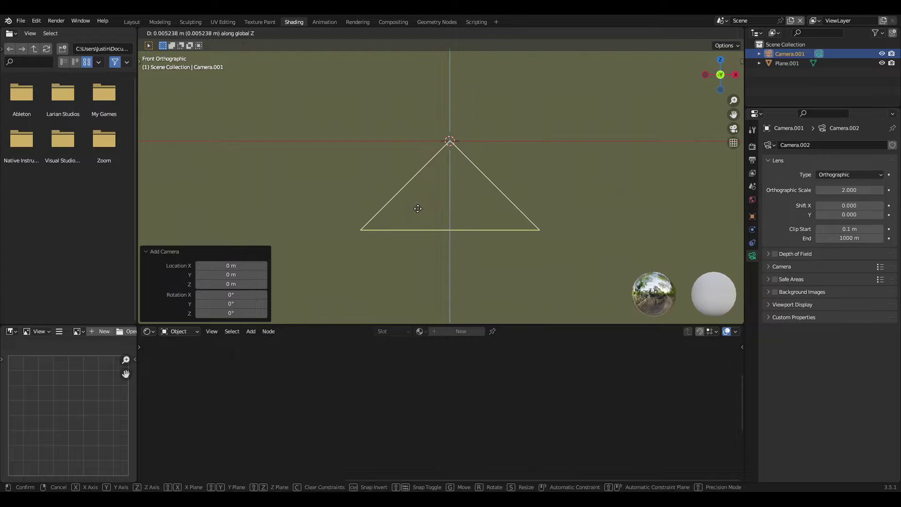
left_click(401, 120)
key("KP_0")
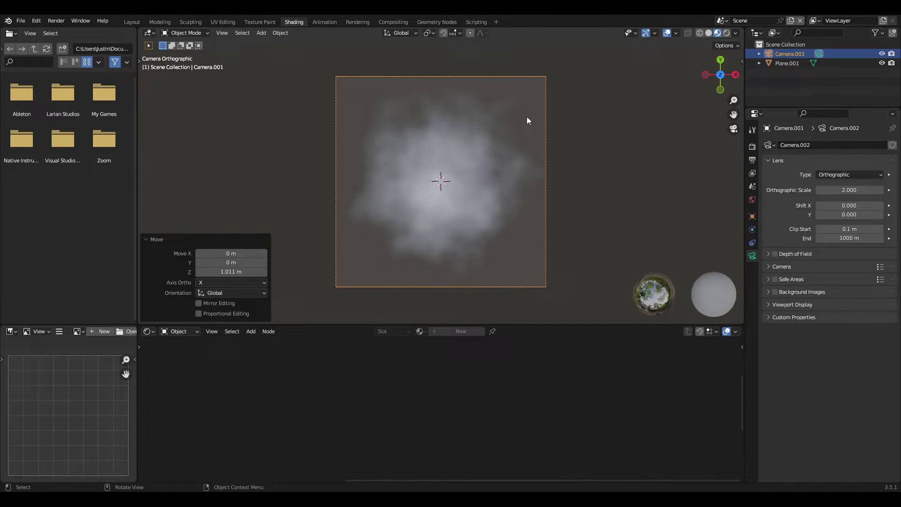
Select the fog plane and switch the viewport to rendered shading
left_click(475, 169)
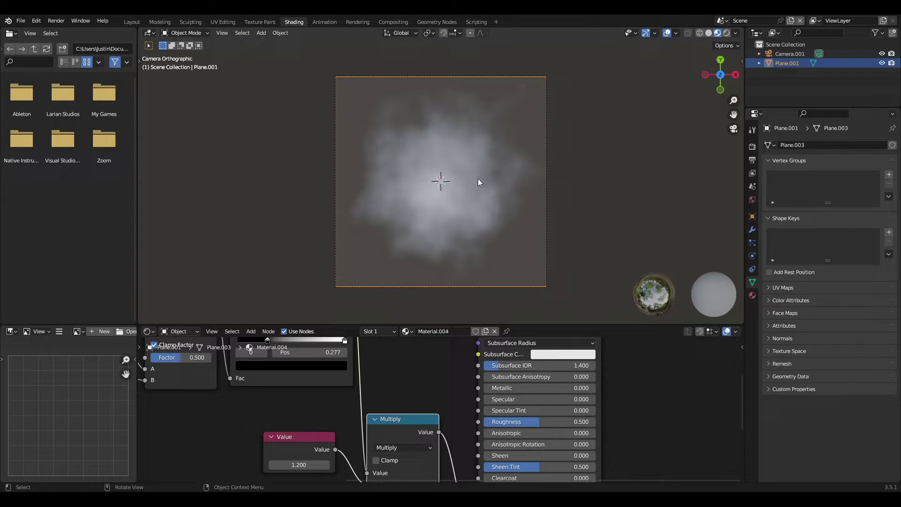
scroll(380, 379, "down", 3)
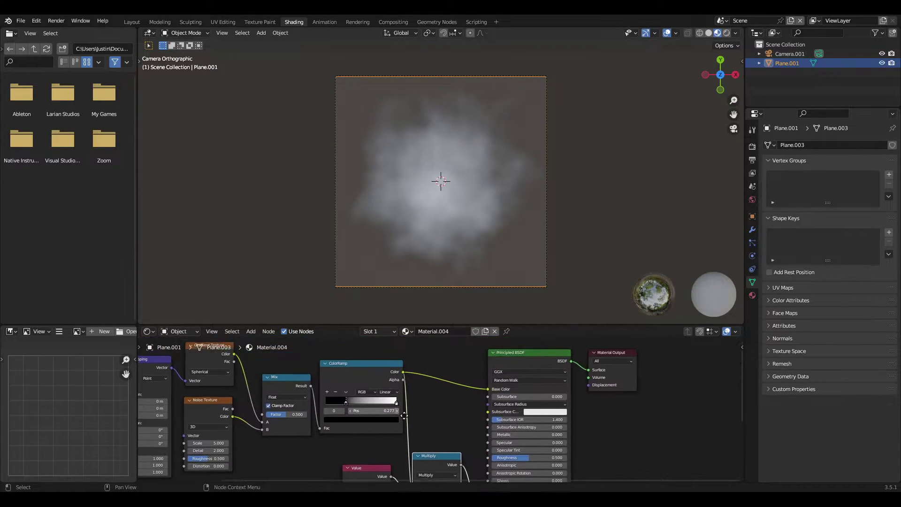
scroll(402, 379, "up", 2)
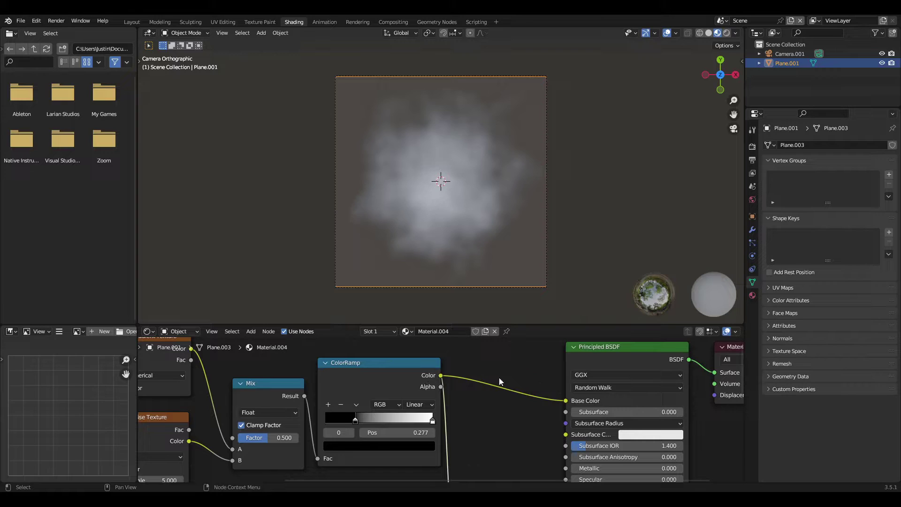
scroll(511, 477, "down", 3, "shift")
scroll(485, 413, "up", 3)
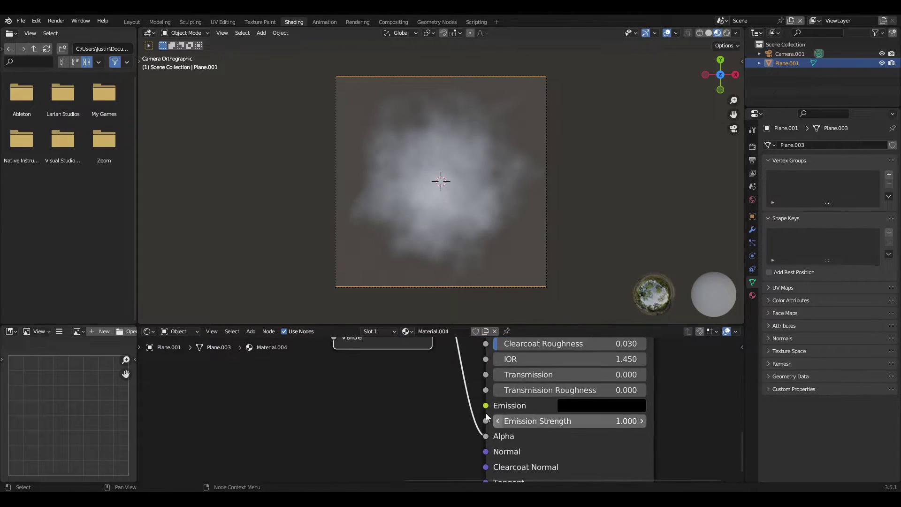
left_click(727, 34)
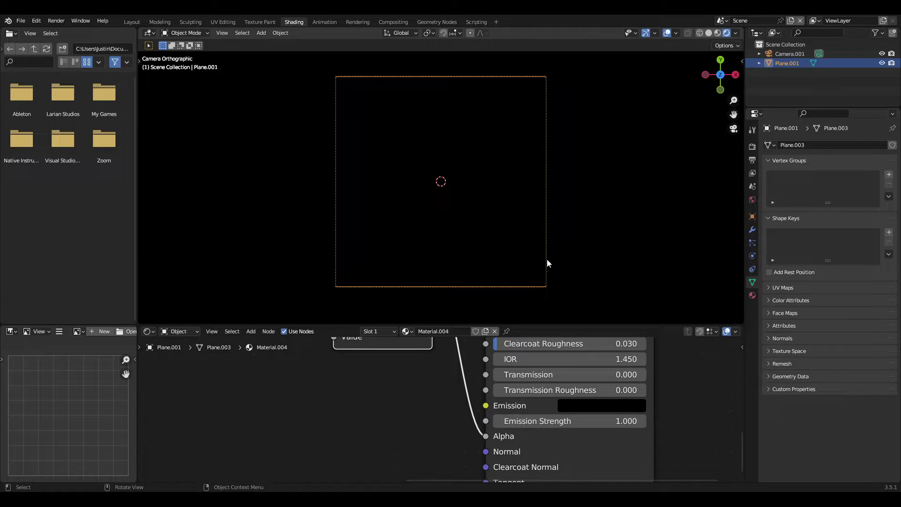
Connect the ColorRamp's Color output to the Principled BSDF's Emission input
scroll(457, 373, "down", 4)
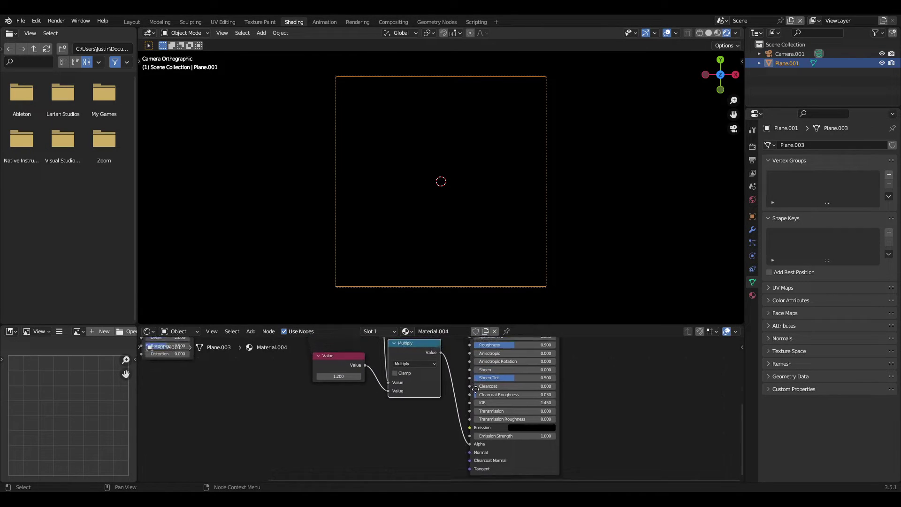
scroll(465, 381, "down", 3)
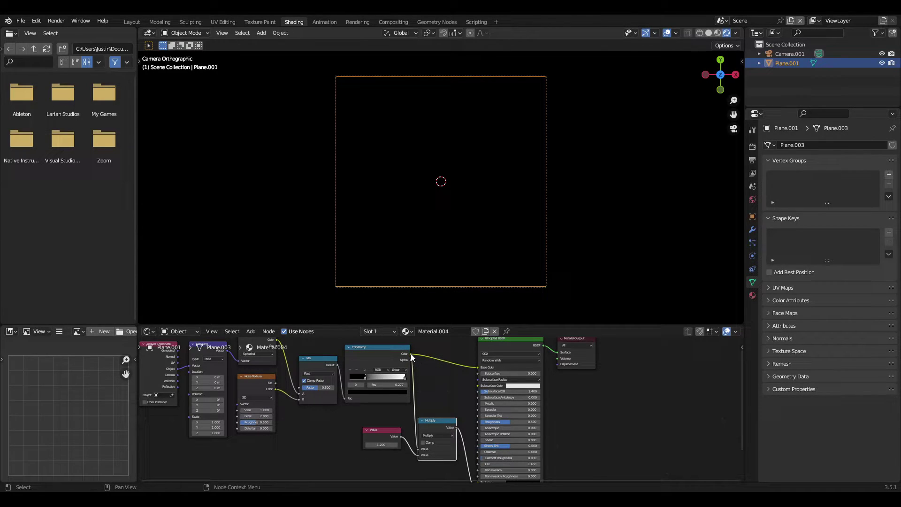
left_click_drag(410, 354, 476, 371)
scroll(473, 375, "up", 5)
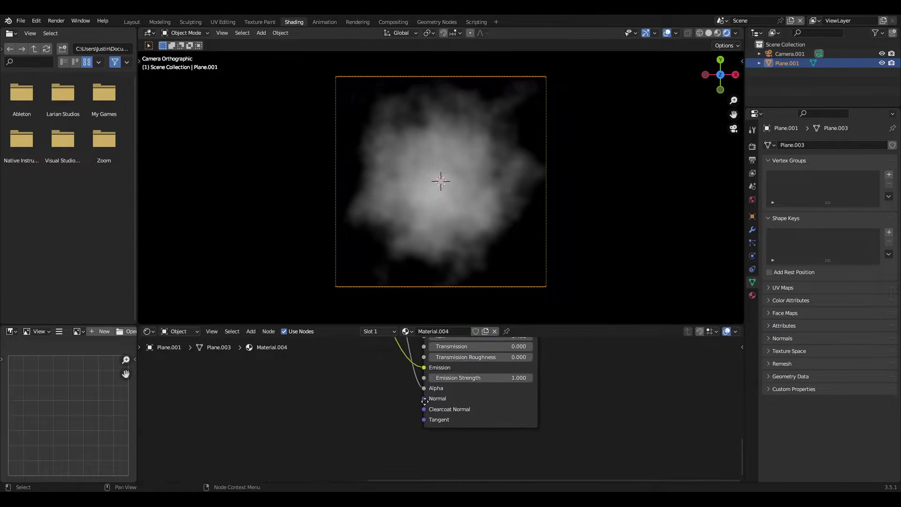
middle_click_drag(471, 378, 437, 417)
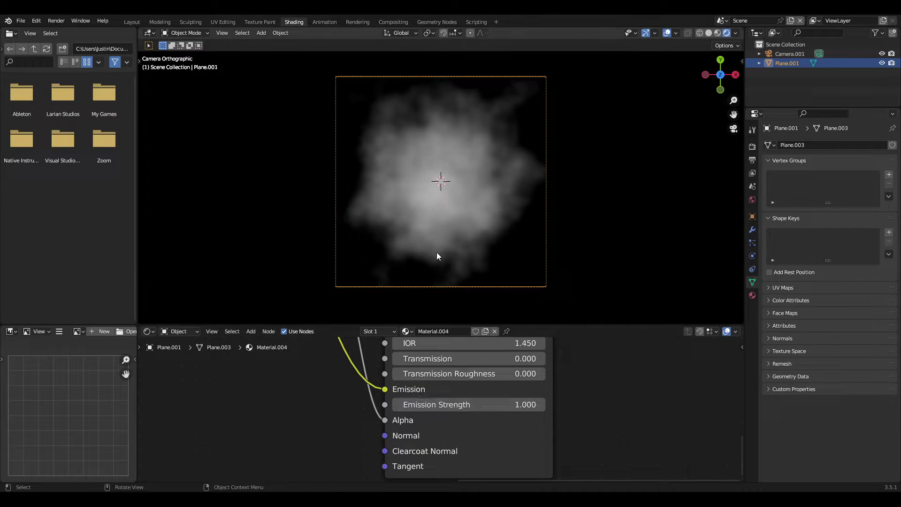
Set the Value node feeding the Multiply node to 1 and move the ColorRamp's black stop to 0.282
scroll(348, 351, "down", 2)
middle_click_drag(322, 376, 429, 430)
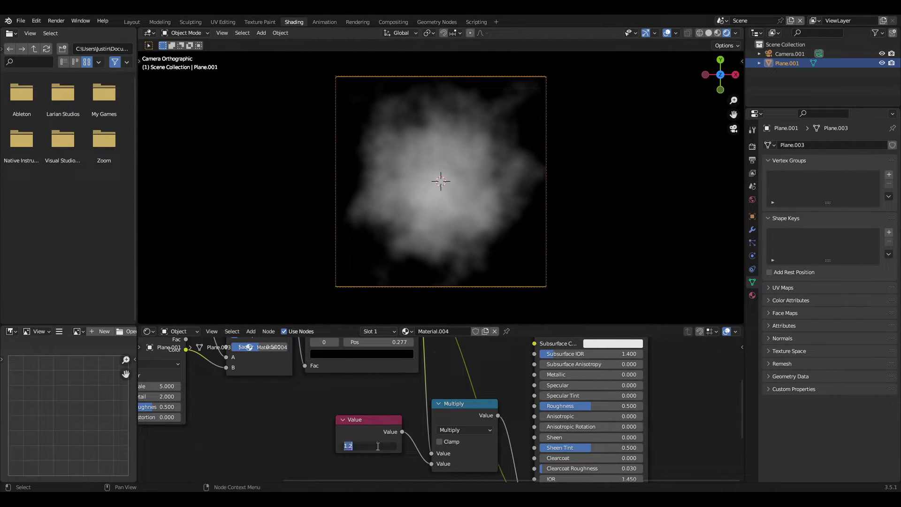
middle_click_drag(401, 395, 469, 444)
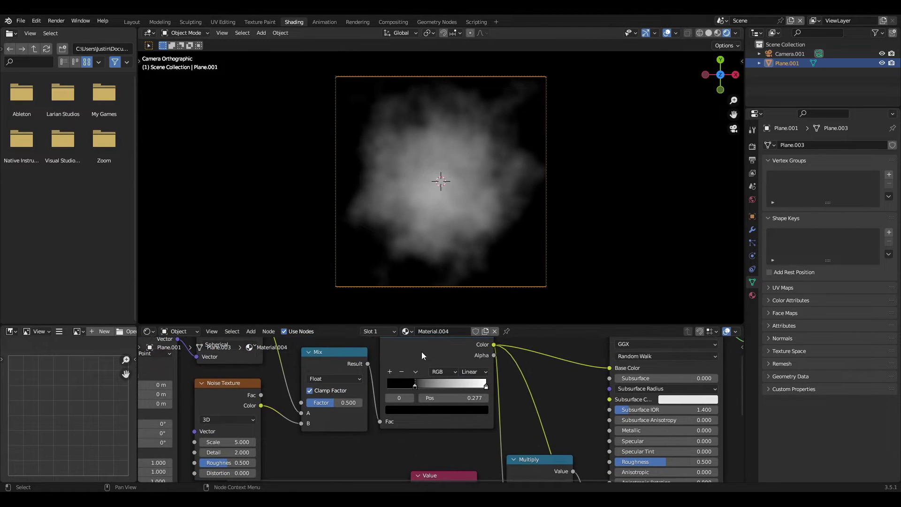
scroll(429, 387, "up", 1)
mouse_move(408, 379)
left_mouse_down()
mouse_move(432, 381)
mouse_move(408, 381)
left_mouse_up()
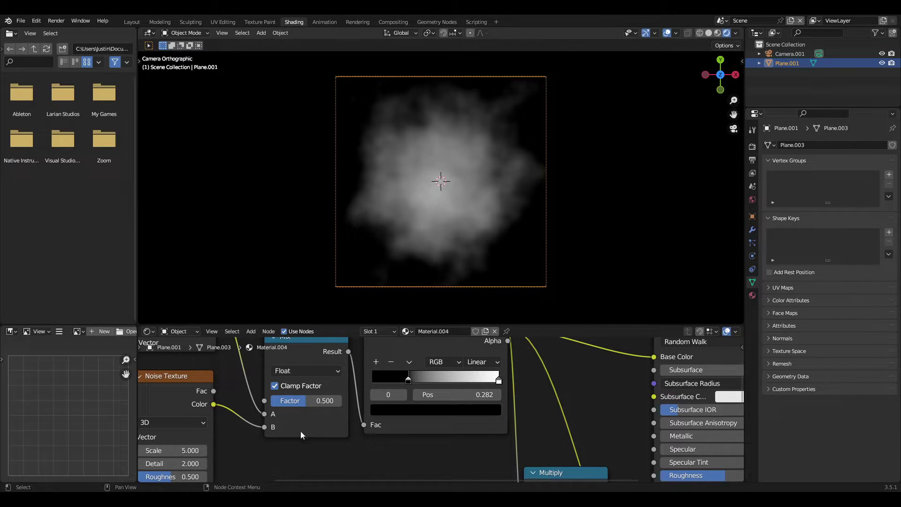
Raise the Noise Texture's detail to 8.1 and roughness to 0.558, and set its scale to 15
middle_click_drag(311, 431, 550, 385)
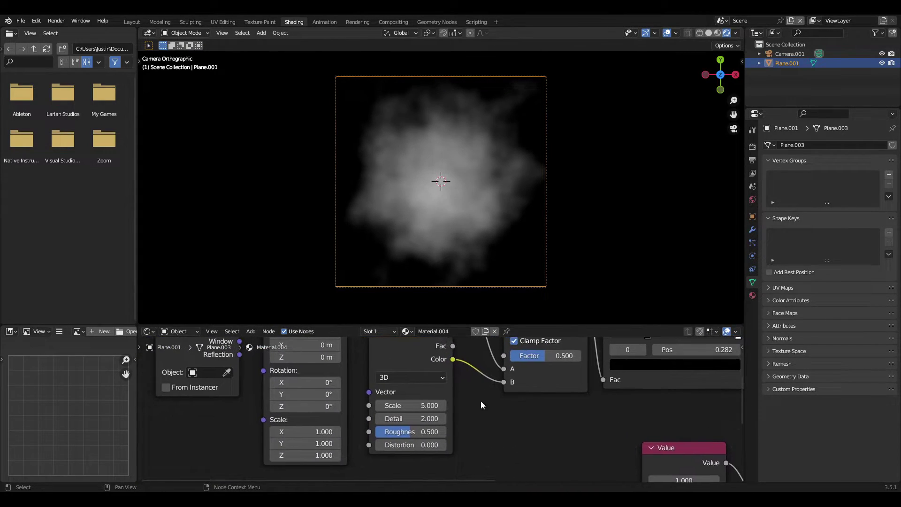
mouse_move(404, 407)
middle_mouse_down()
mouse_move(406, 446)
mouse_move(402, 412)
middle_mouse_up()
scroll(402, 412, "up", 2)
left_click_drag(401, 415, 420, 416)
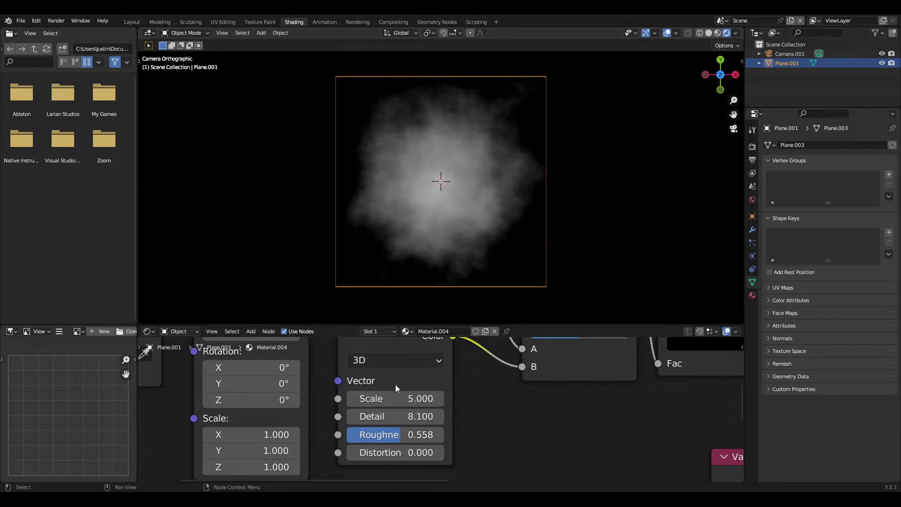
left_click(395, 397)
type("15")
key("Return")
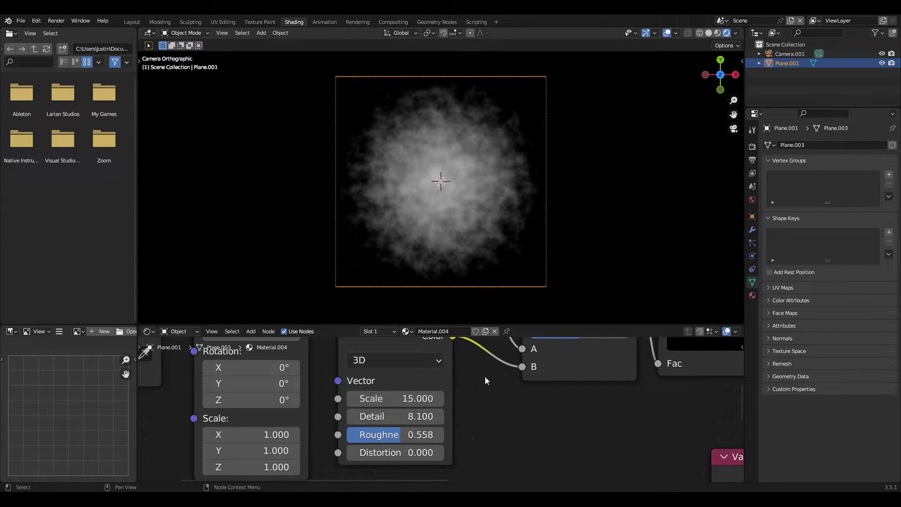
Set the Noise Texture's roughness to 0.5 and its detail to 8
double_click(403, 434)
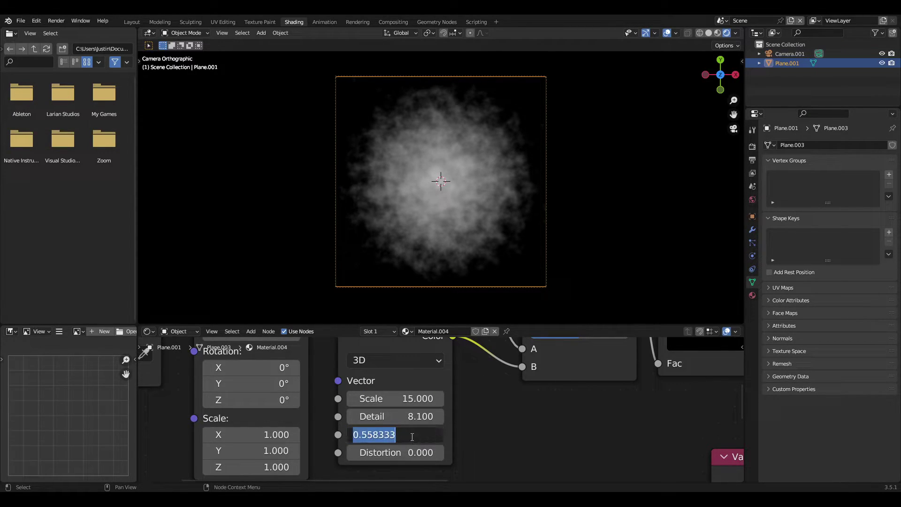
type("0.5")
key("BackSpace")
key("BackSpace")
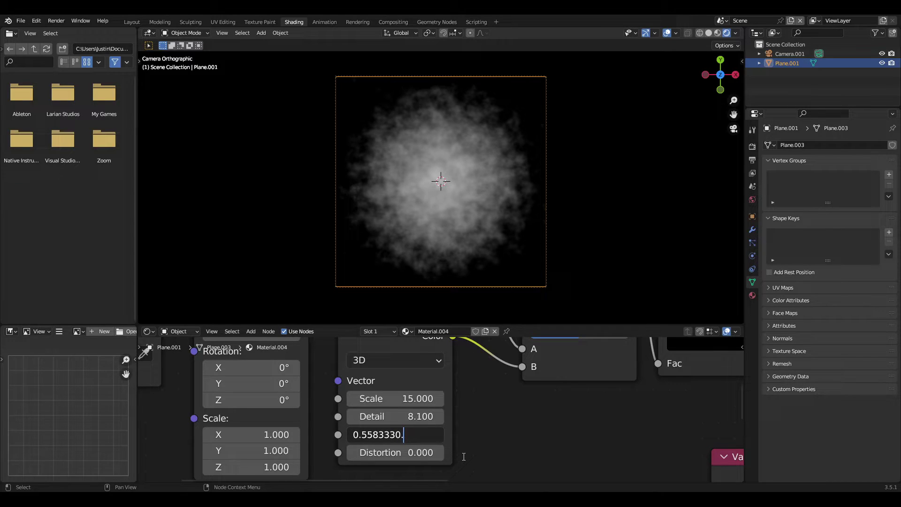
key("BackSpace")
key("BackSpace")
key("BackSpace")
key("BackSpace")
key("BackSpace")
key("BackSpace")
key("BackSpace")
key("BackSpace")
key("BackSpace")
type("0.5")
key("Return")
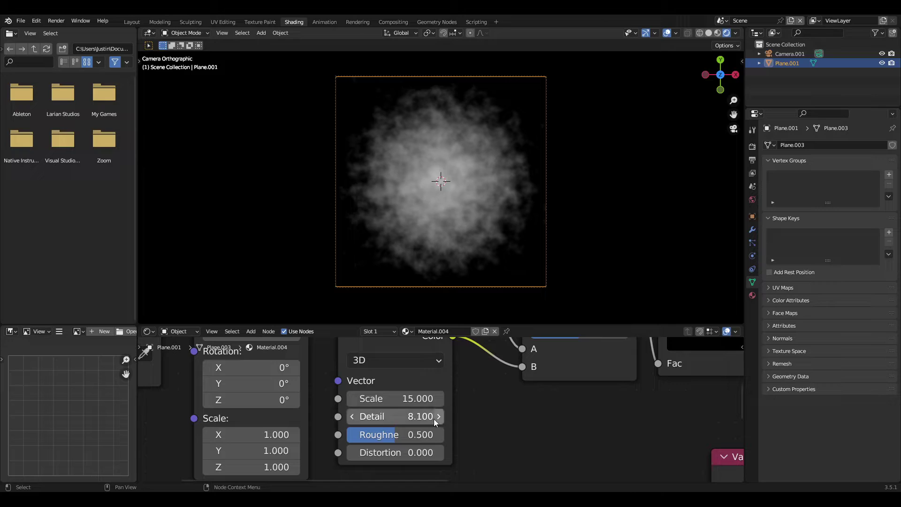
mouse_move(394, 416)
left_mouse_down()
mouse_move(350, 416)
mouse_move(390, 416)
left_mouse_up()
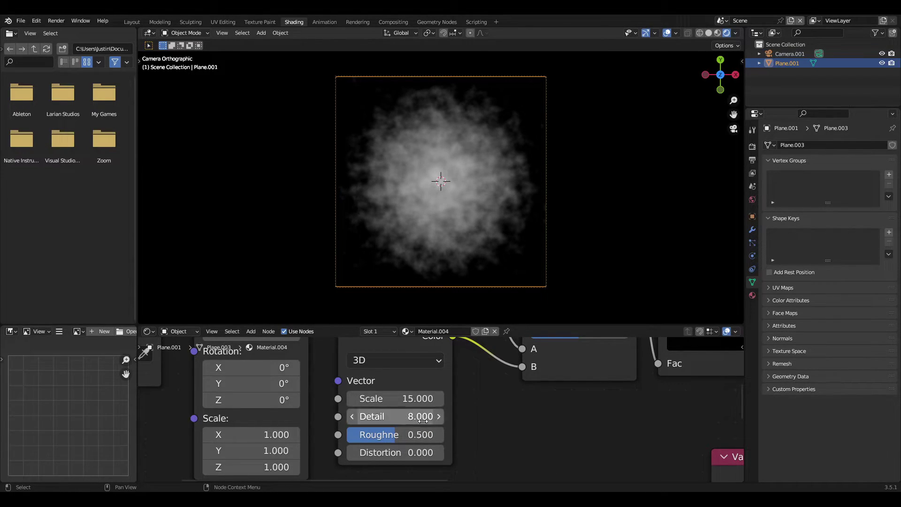
Try a strong negative distortion on the Noise Texture and reset the distortion to 0
scroll(440, 446, "down", 1)
scroll(440, 446, "down", 1)
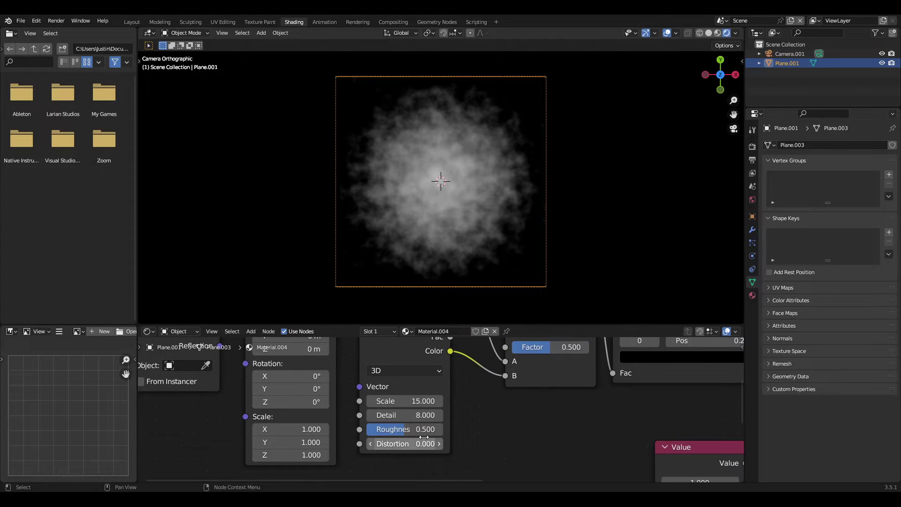
left_click_drag(420, 443, 378, 444)
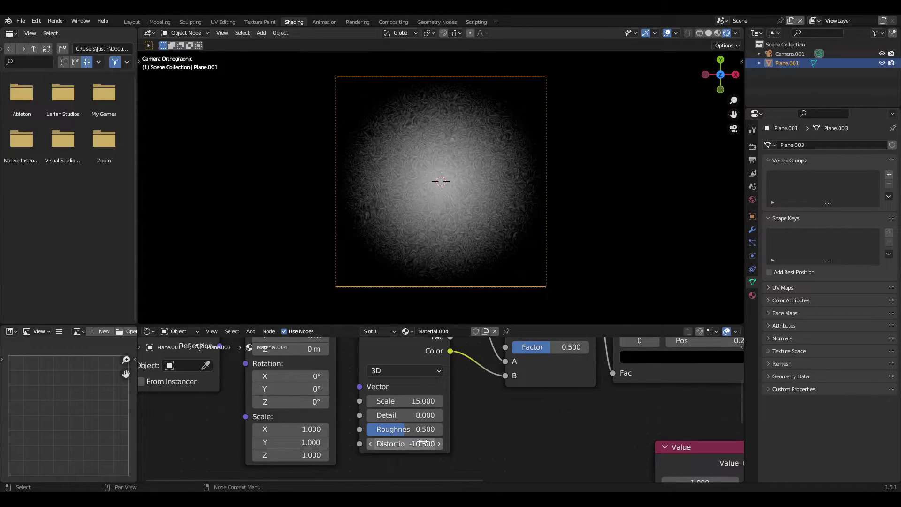
left_click(404, 443)
type("0")
key("Return")
scroll(467, 407, "down", 2)
scroll(468, 407, "up", 3)
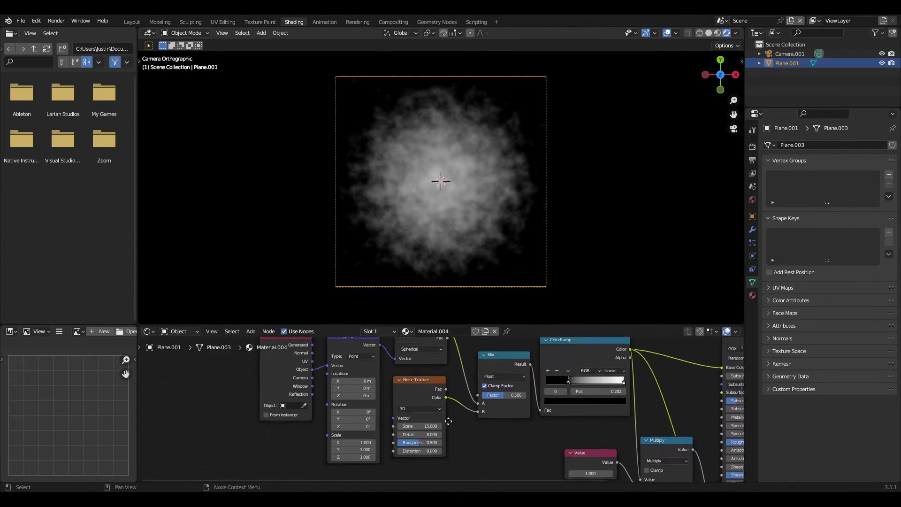
Try the Linear gradient type on the Gradient Texture and return it to Spherical
middle_click_drag(413, 412, 441, 425)
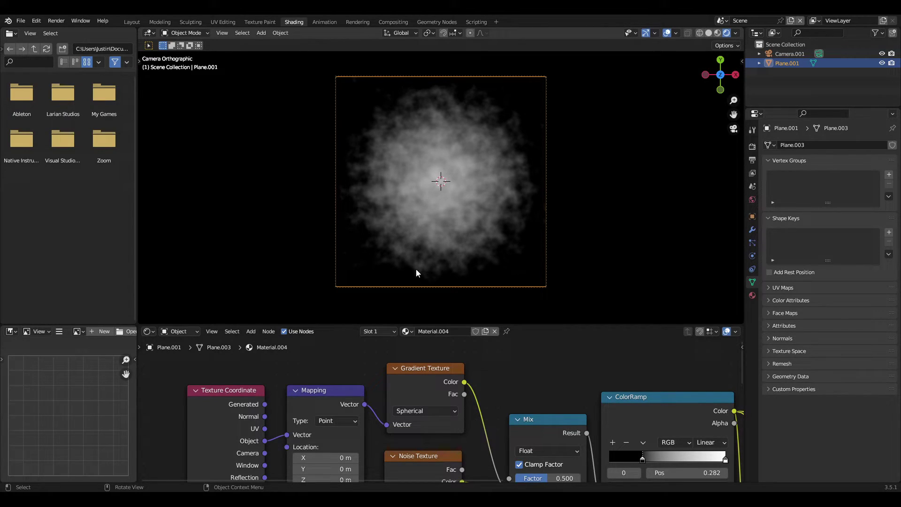
middle_click_drag(469, 415, 485, 378)
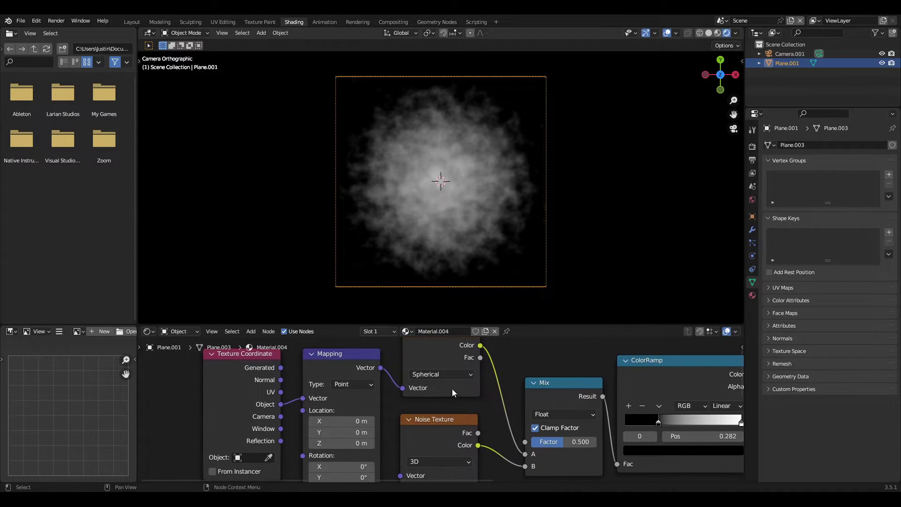
left_click(442, 375)
left_click(441, 381)
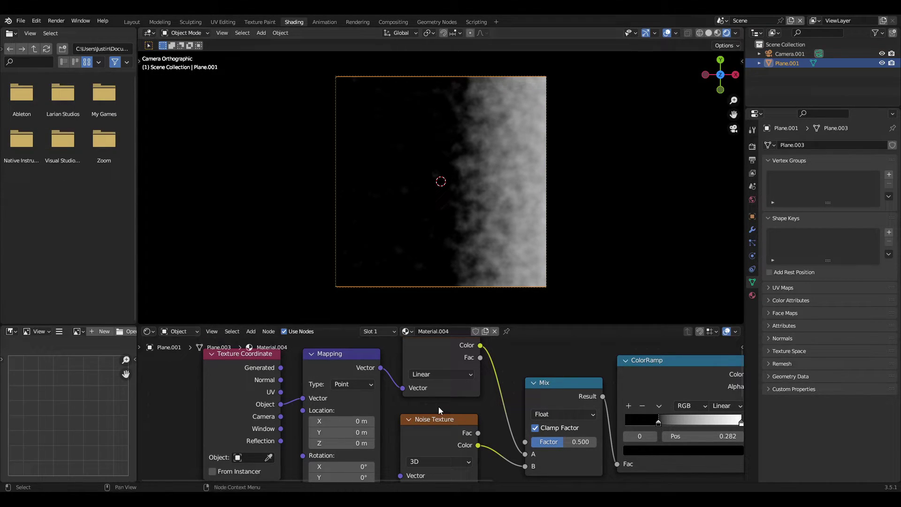
left_click(427, 378)
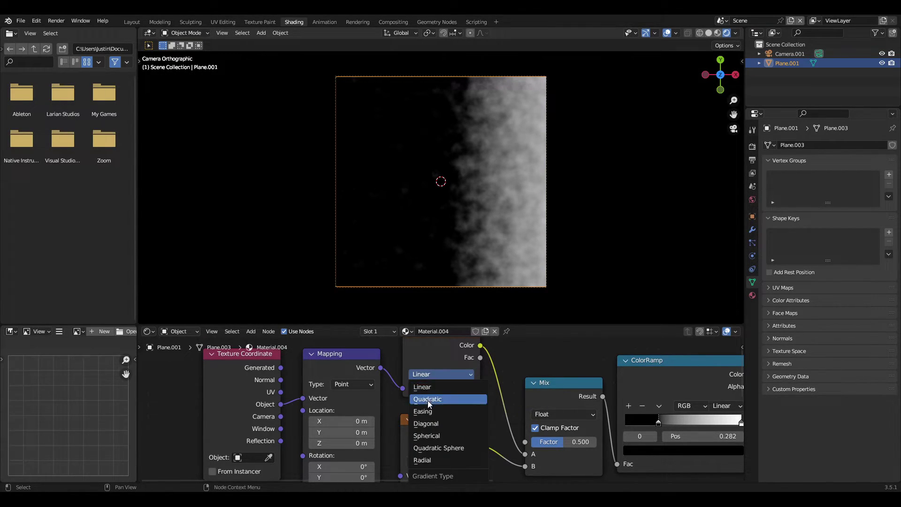
left_click(438, 437)
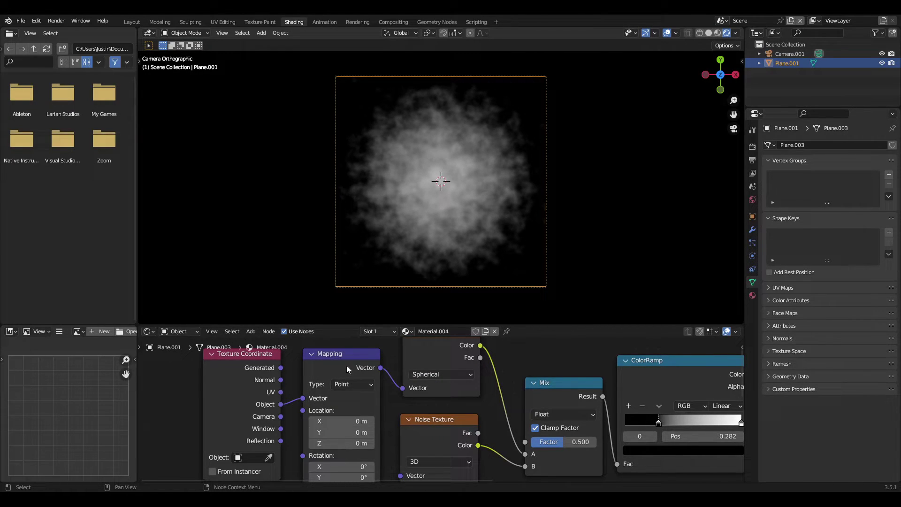
Examine how the Texture Coordinate's Object output feeds the Mapping node's Vector input
left_click_drag(346, 365, 348, 360)
left_click(240, 374)
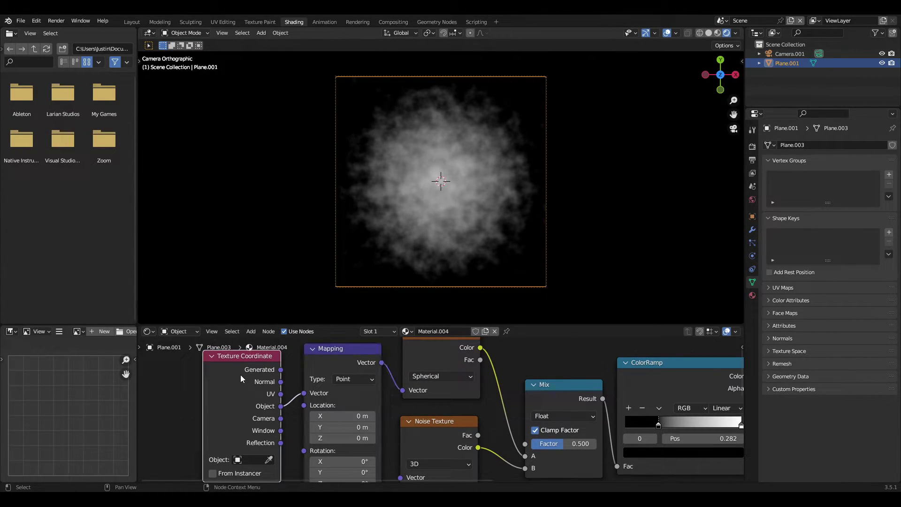
middle_click_drag(333, 405, 425, 402)
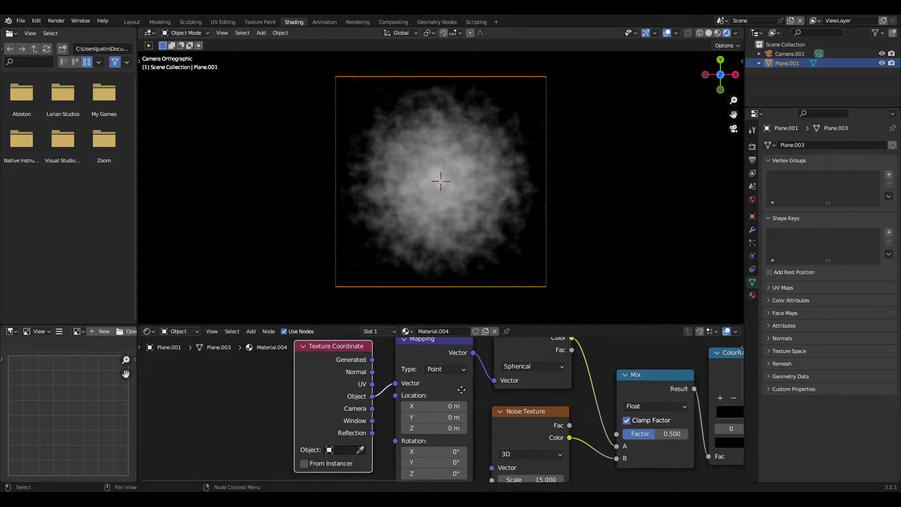
scroll(427, 401, "up", 2)
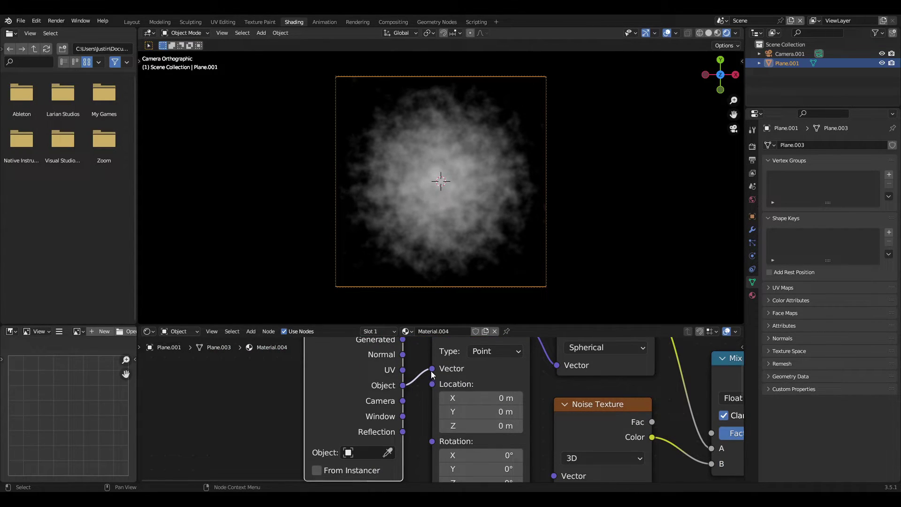
middle_click_drag(404, 389, 397, 407)
middle_click_drag(311, 449, 386, 420)
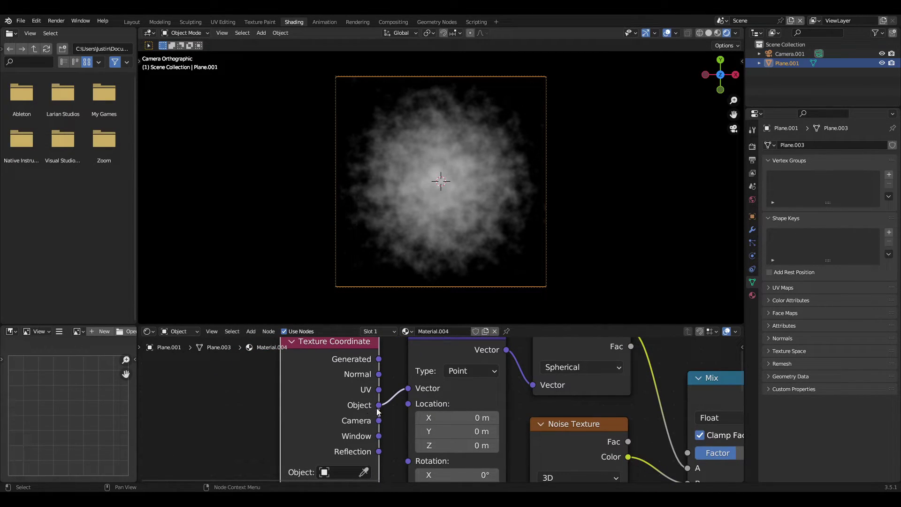
scroll(441, 410, "down", 2)
Increase the fog's contrast by moving the ColorRamp's white stop inward and its black stop to 0.323
middle_click_drag(535, 453, 367, 404)
scroll(385, 410, "up", 2)
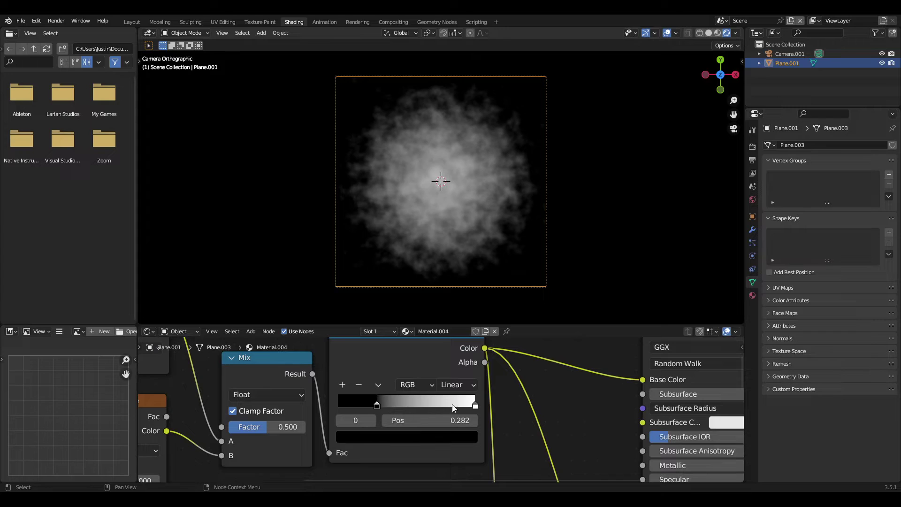
left_click_drag(476, 405, 383, 406)
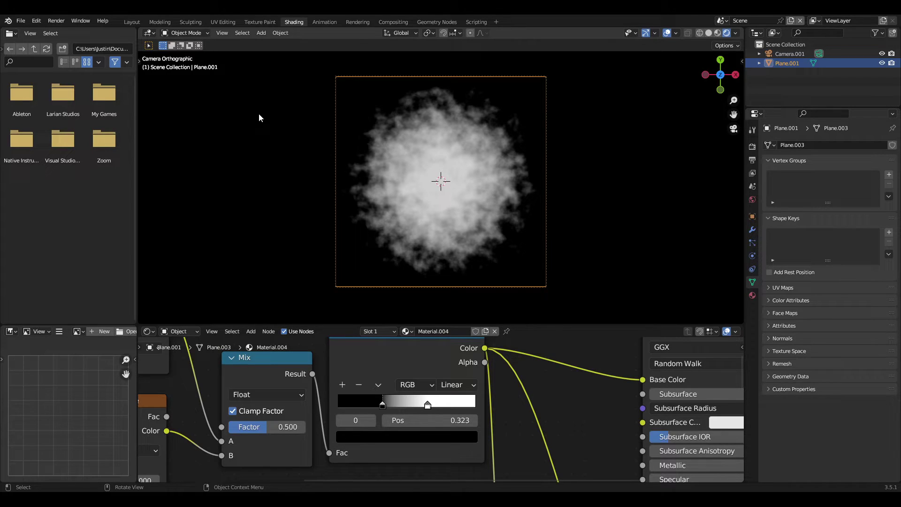
Switch to the "1. Opening" scene and zoom out to view its text list
left_click(54, 21)
left_click(723, 22)
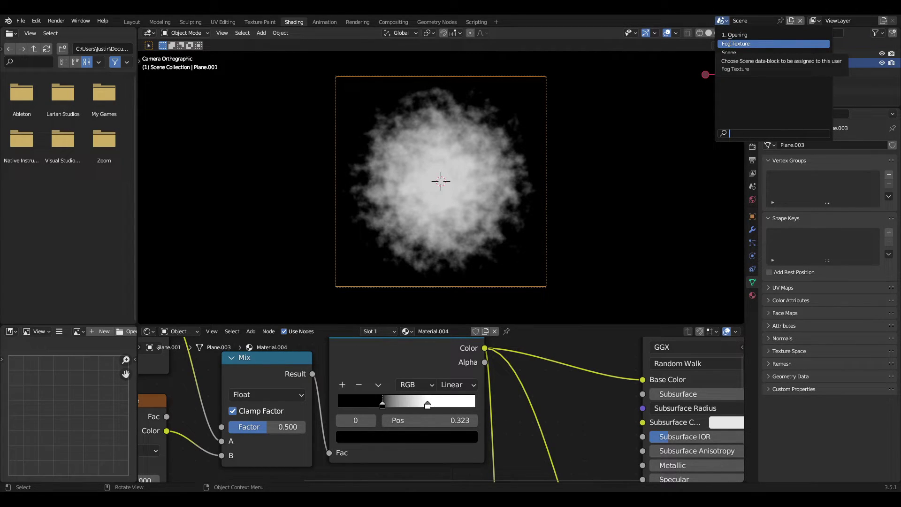
left_click(734, 34)
scroll(544, 178, "down", 5)
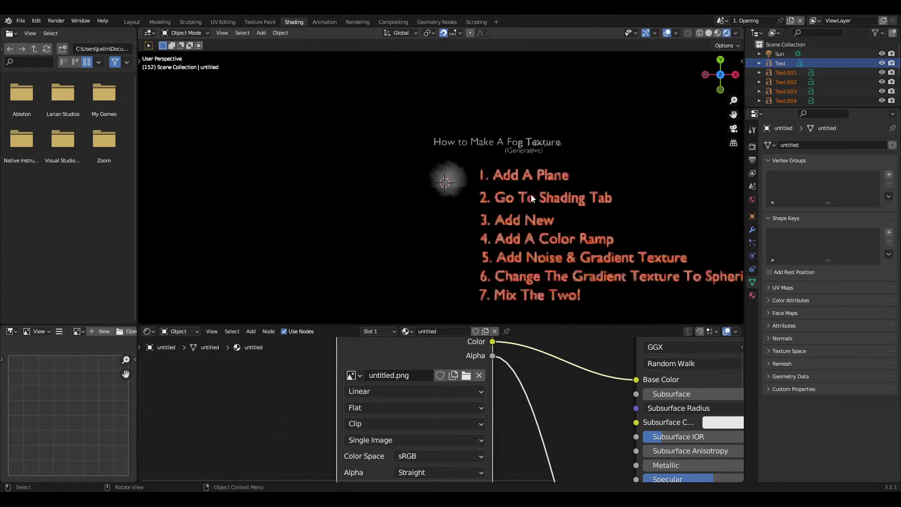
Examine the numbered fog texture instructions from the top orthographic view
middle_click_drag(517, 236, 409, 193)
scroll(512, 232, "up", 4)
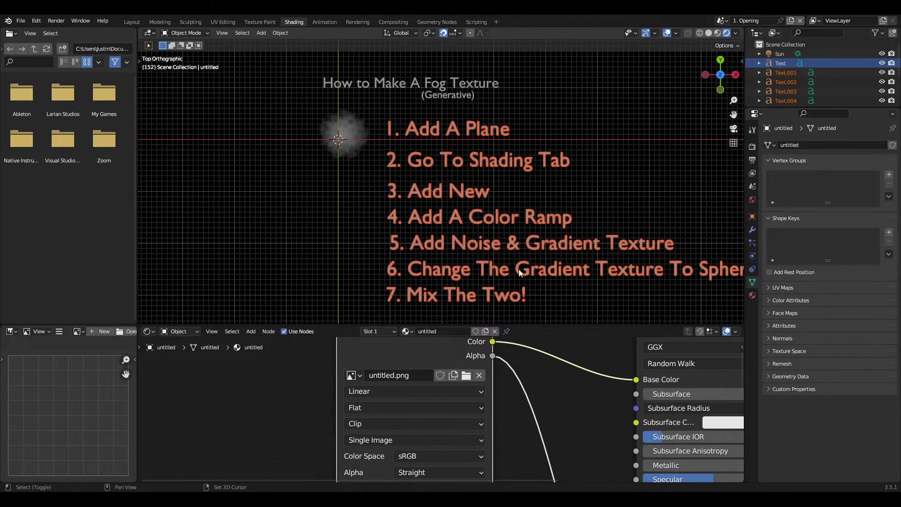
middle_click_drag(443, 174, 446, 220)
key("KP_7")
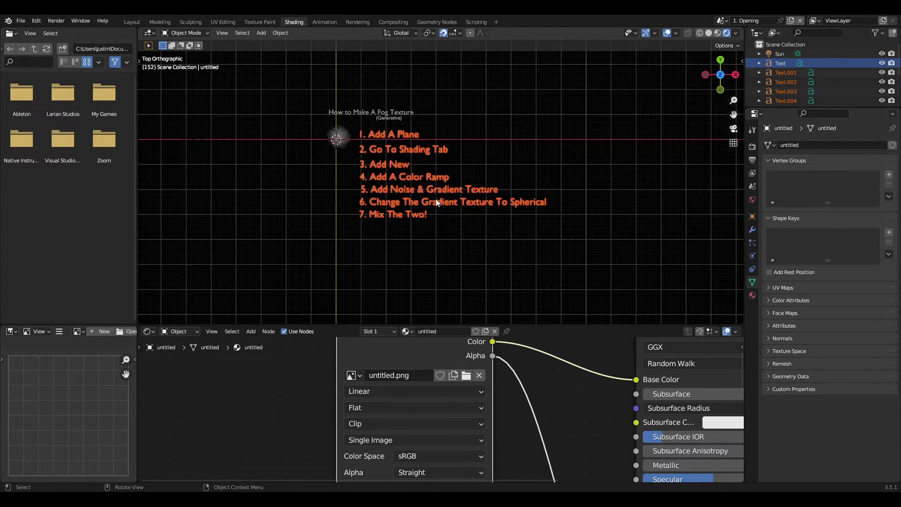
scroll(435, 199, "up", 5)
middle_click_drag(381, 214, 442, 221, "shift")
scroll(442, 221, "up", 3, "shift")
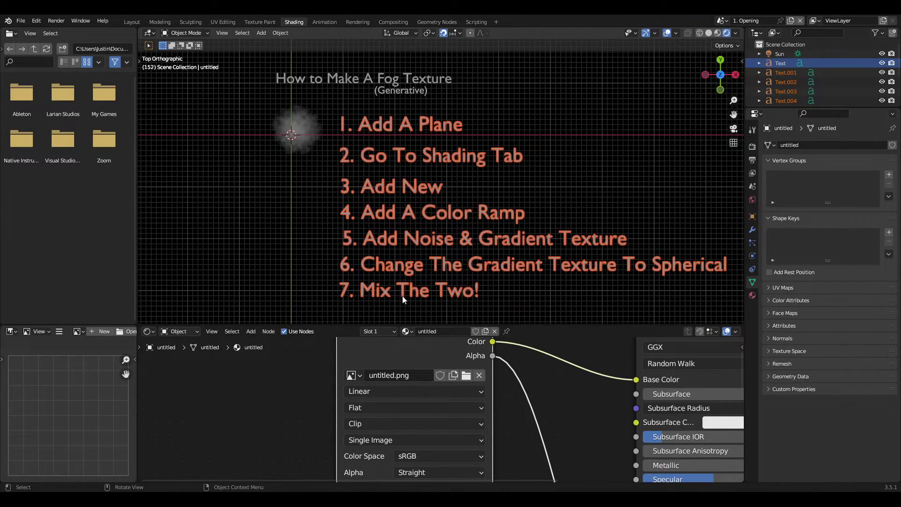
Copy the fog image plane from the "1. Opening" scene into a new empty scene
left_click(300, 258)
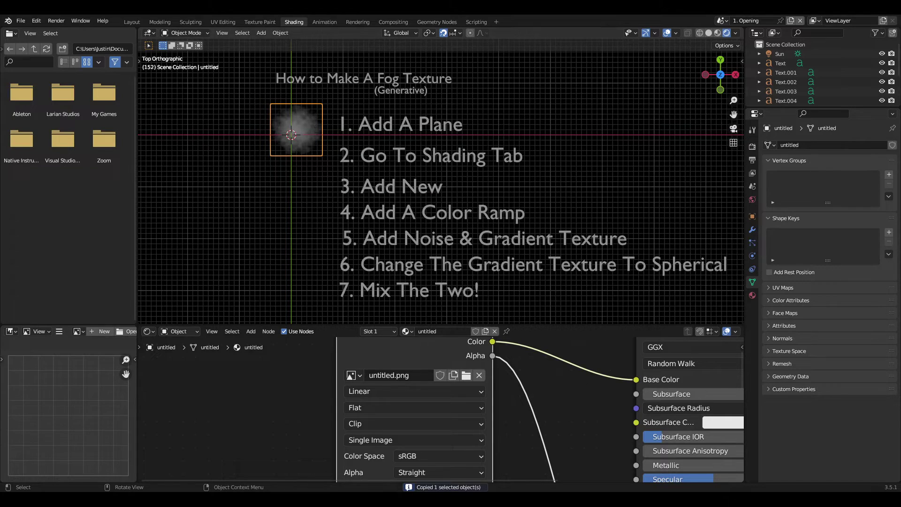
left_click(790, 21)
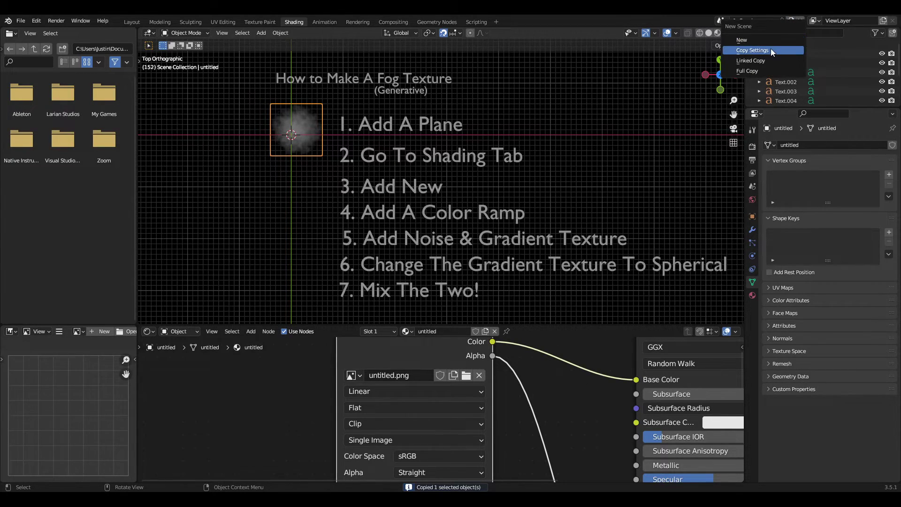
left_click(762, 41)
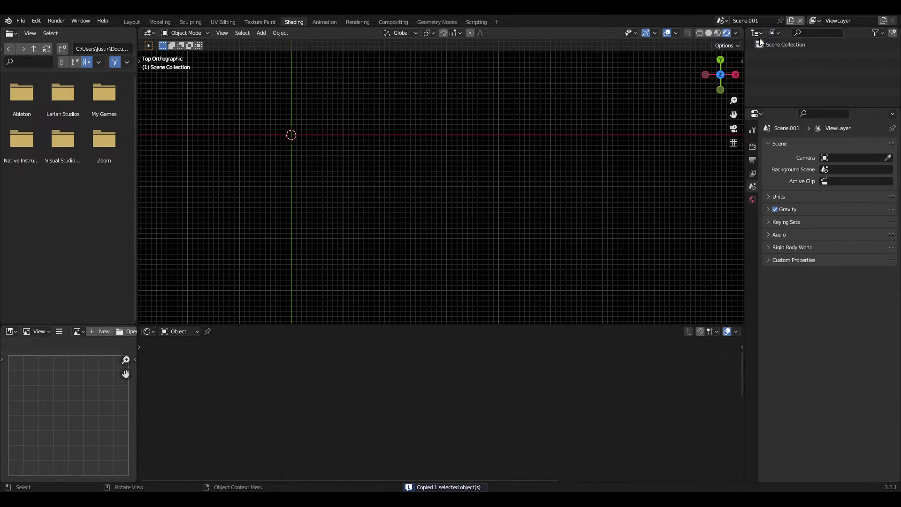
middle_click_drag(318, 152, 442, 203, "shift")
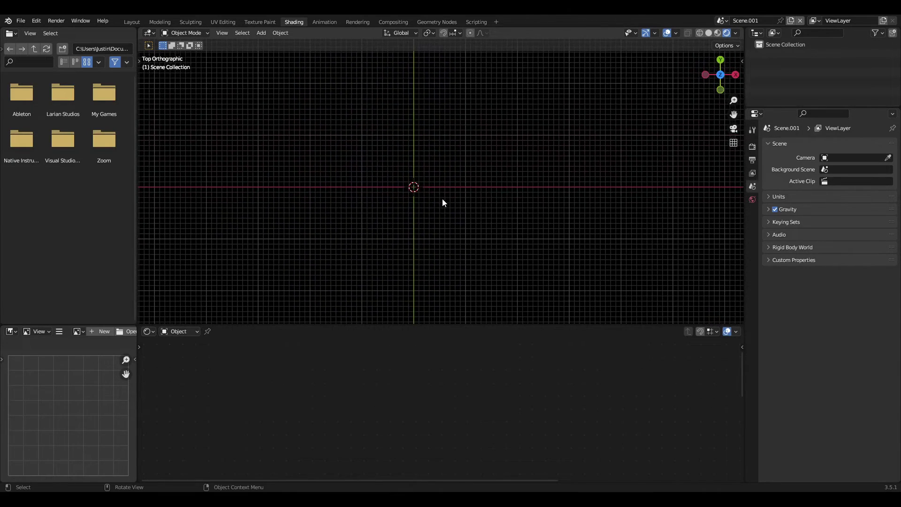
key("ctrl+v")
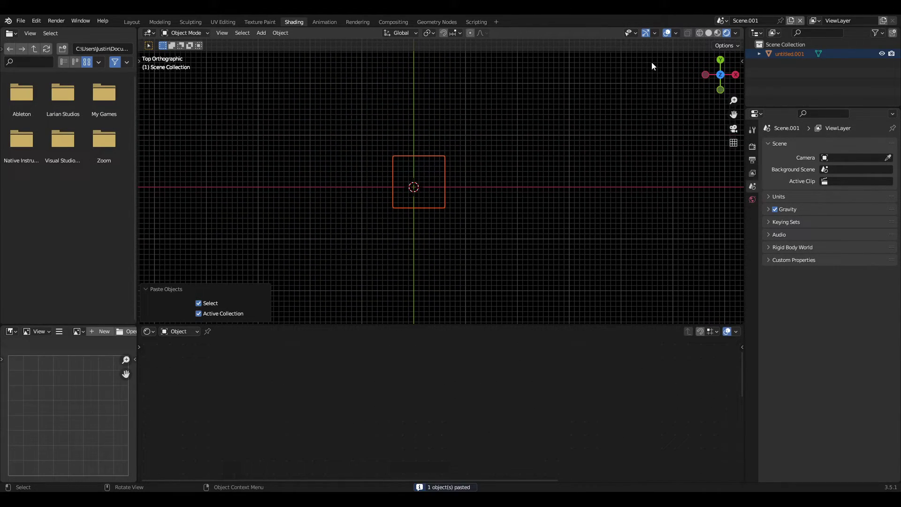
Connect the fog image's Color output to the Principled BSDF's Emission input and show the plane in Rendered shading
left_click(717, 34)
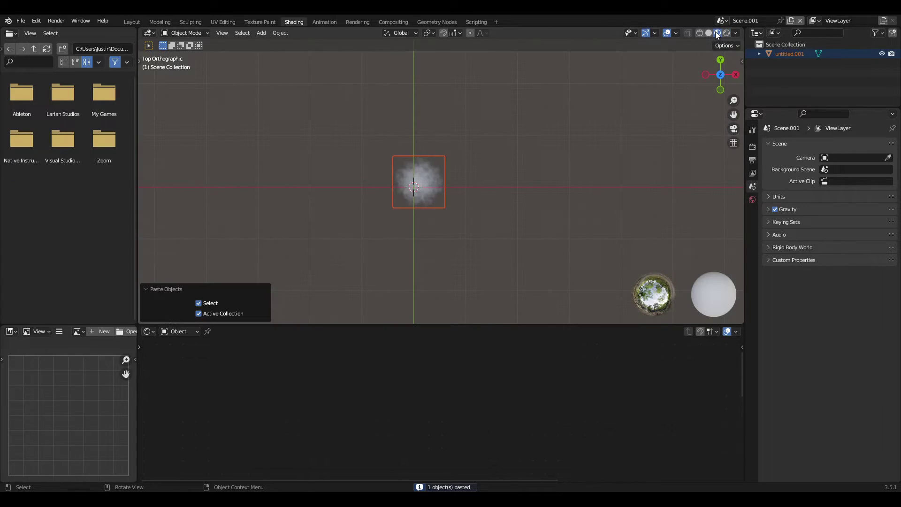
left_click(422, 175)
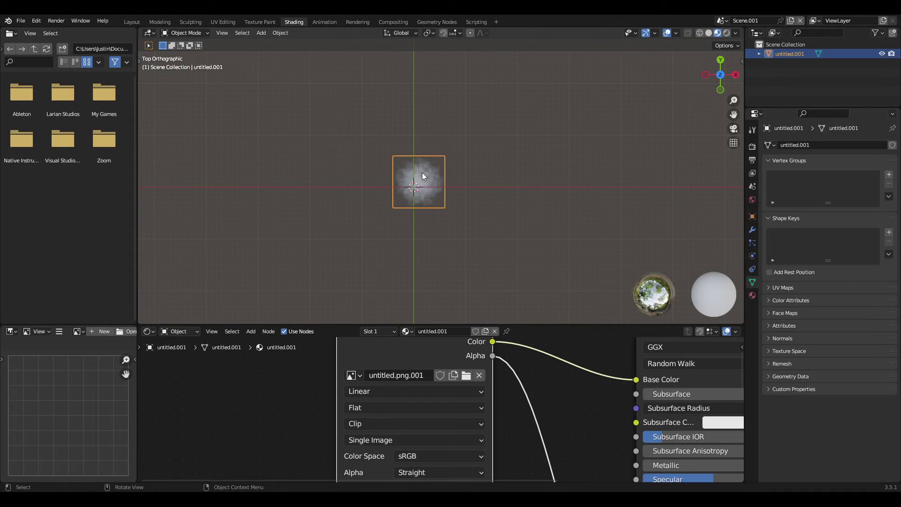
key("Home")
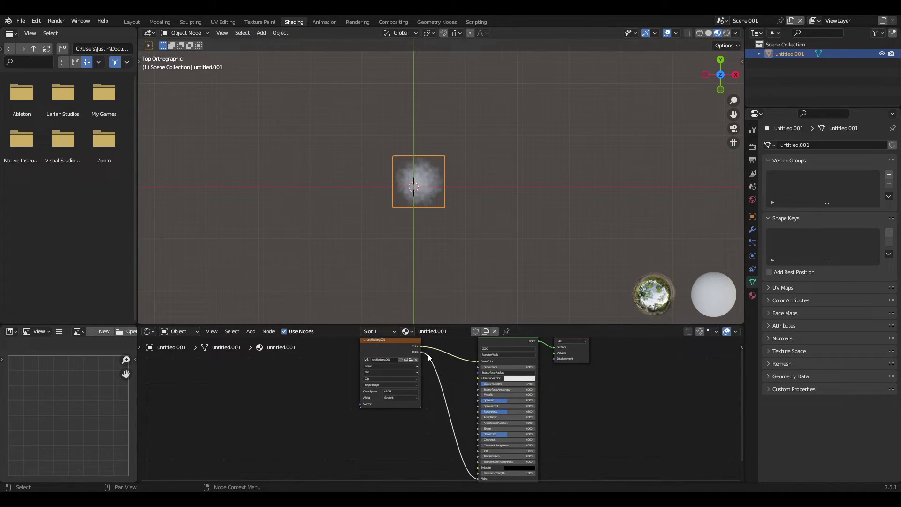
scroll(420, 347, "up", 2)
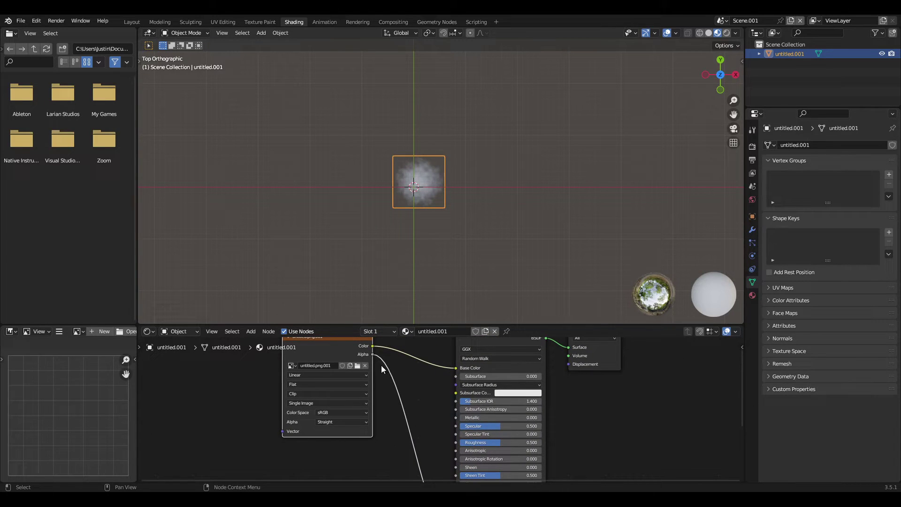
left_click_drag(372, 346, 445, 416)
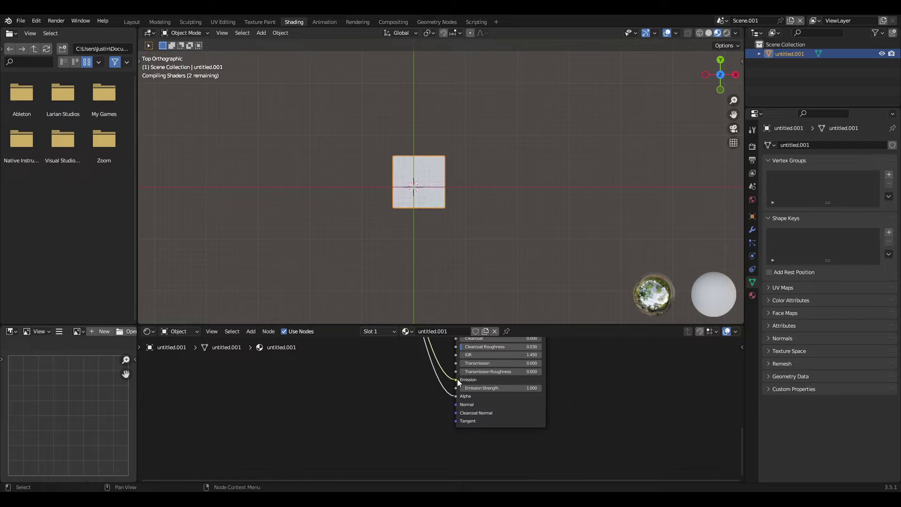
left_click(728, 33)
left_click(365, 233)
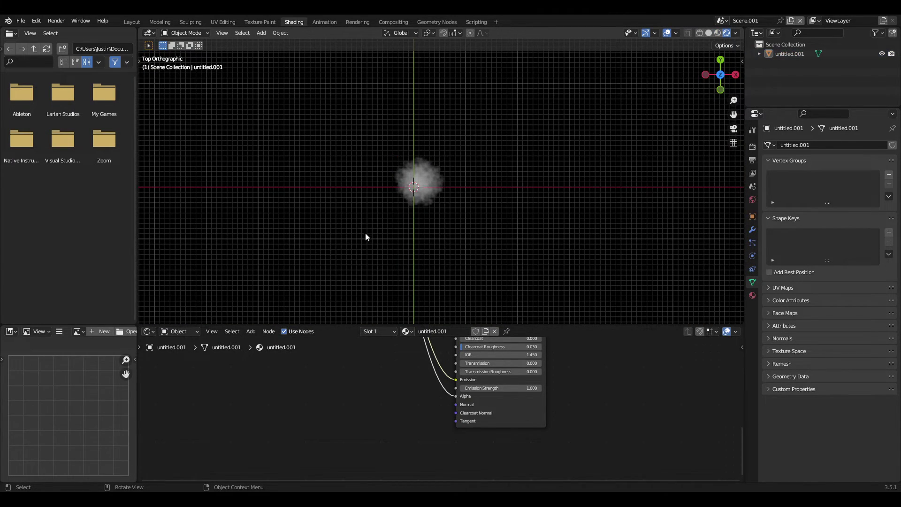
Move the fog plane up and to the right, clear of the world origin
scroll(370, 222, "up", 3)
left_click_drag(435, 208, 669, 160)
left_click(446, 186)
Add a cube at the world origin and scale it down to about 0.061
key("shift+a")
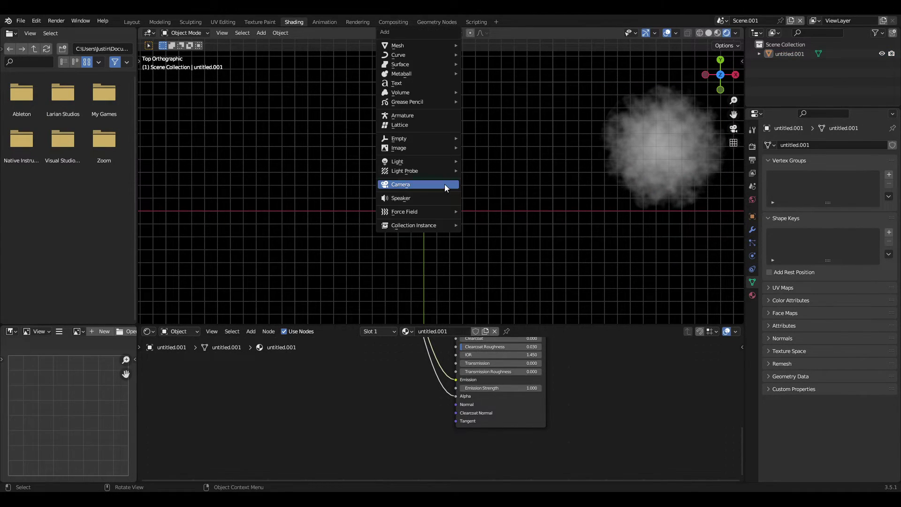
mouse_move(434, 43)
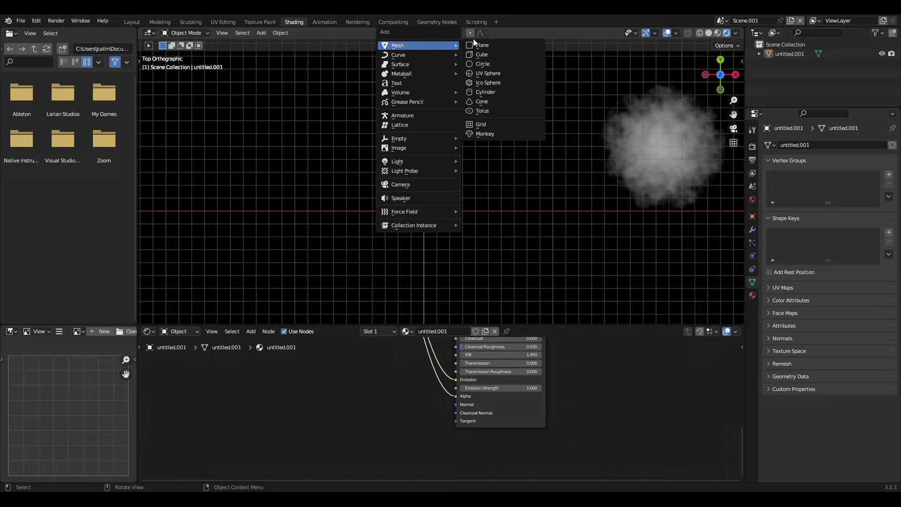
left_click(482, 54)
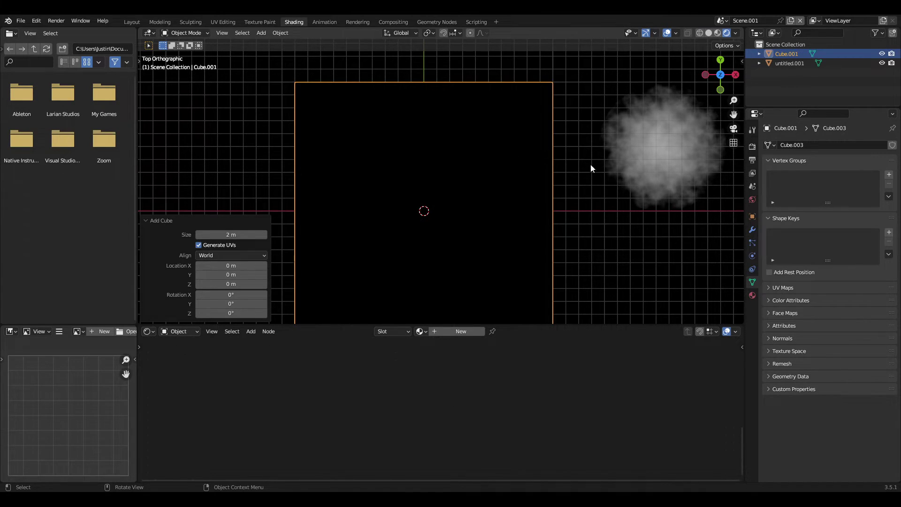
key("s")
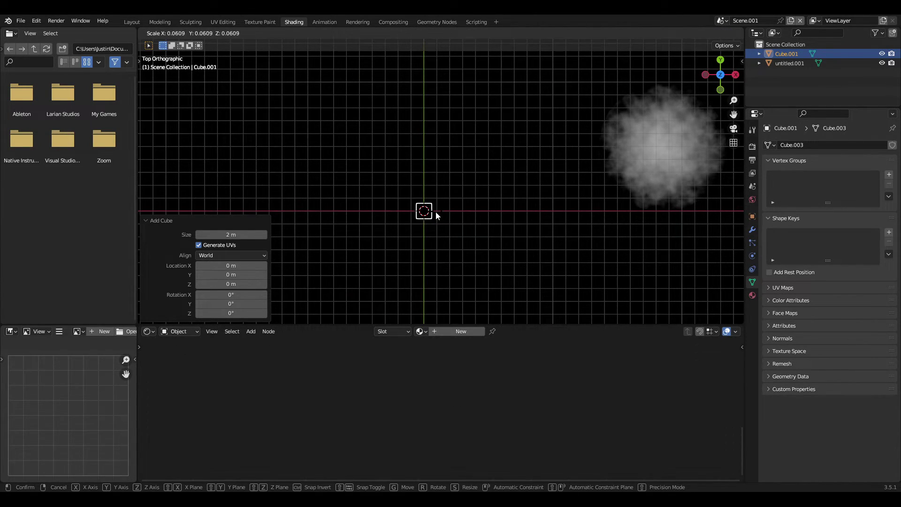
left_click(435, 215)
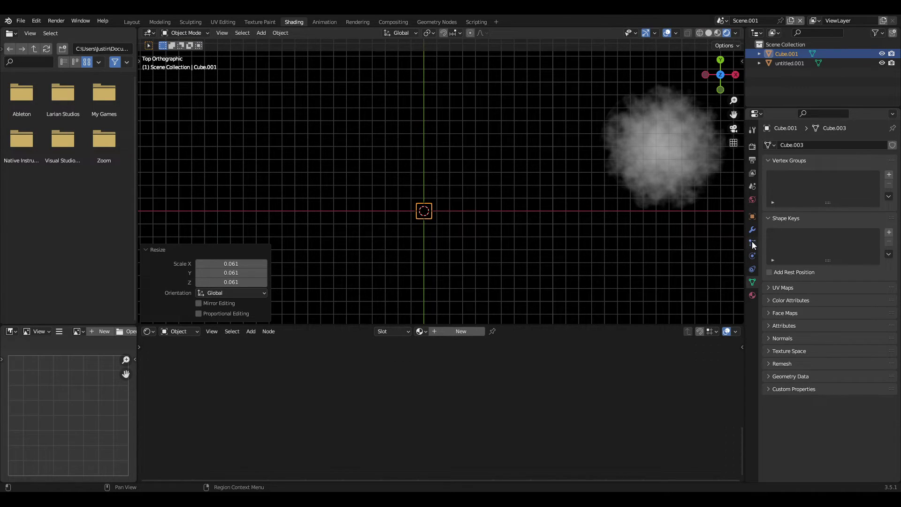
Add an emitter particle system to the small cube and render its particles as Object
left_click(752, 242)
left_click(892, 146)
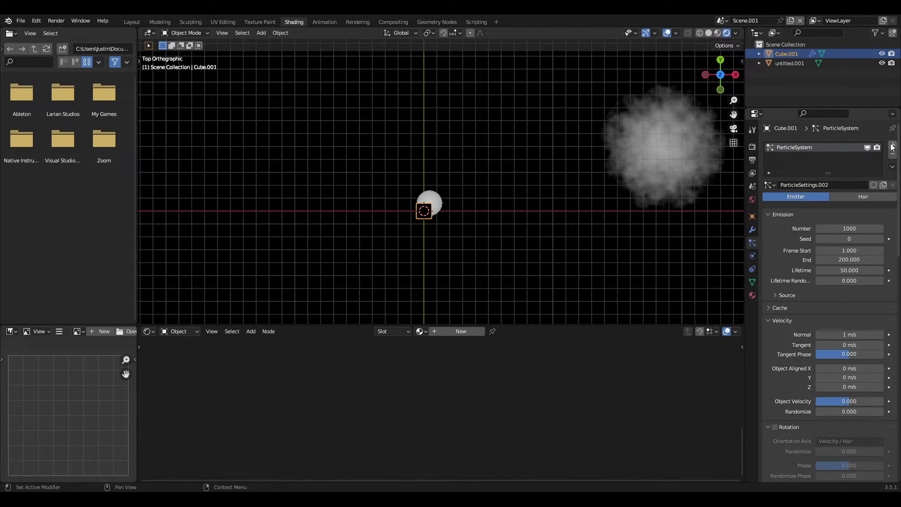
scroll(838, 264, "down", 15)
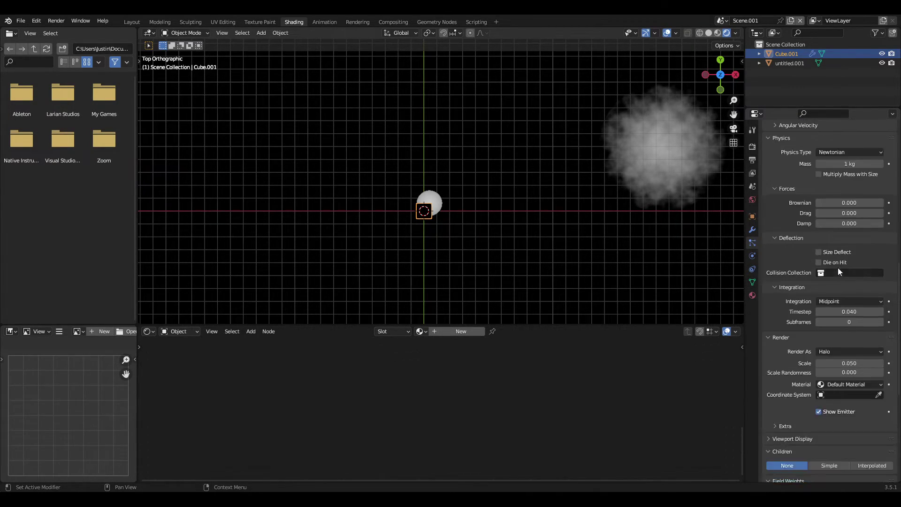
left_click(826, 352)
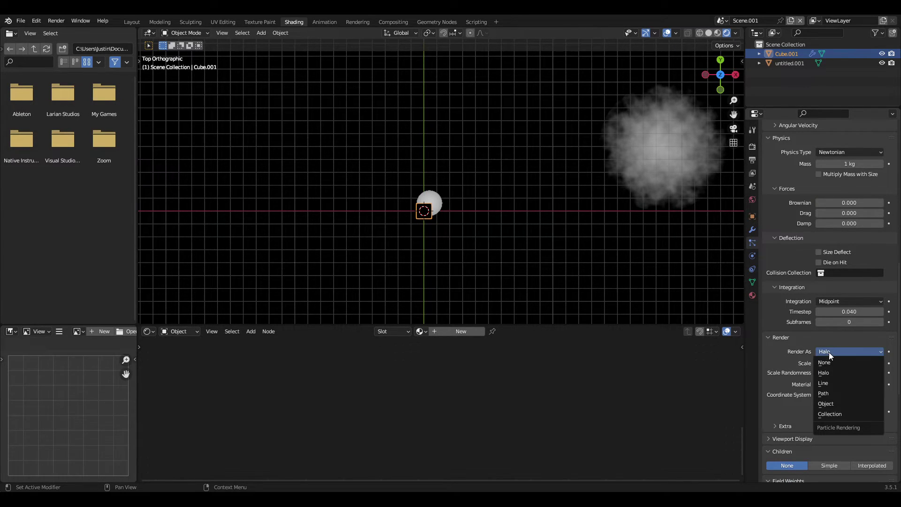
left_click(839, 402)
scroll(836, 389, "down", 1)
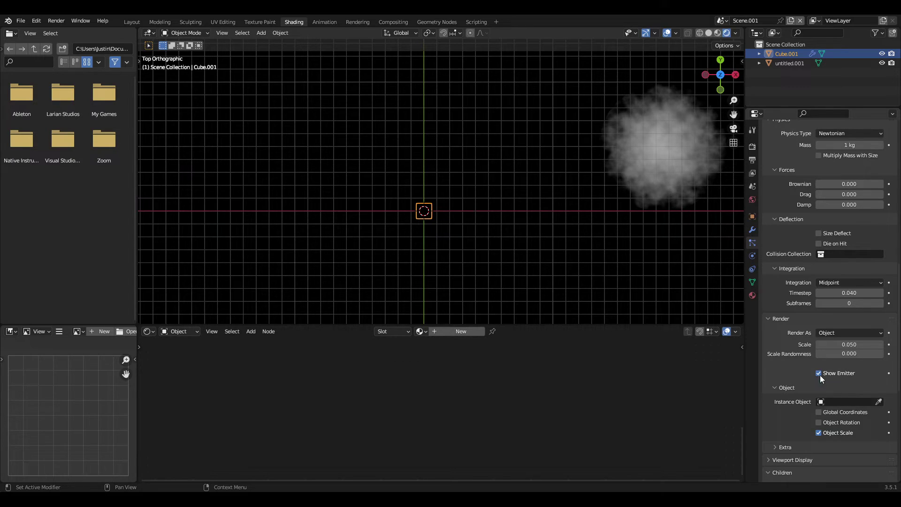
Rename the fog plane object as "Fog"
left_click(835, 401)
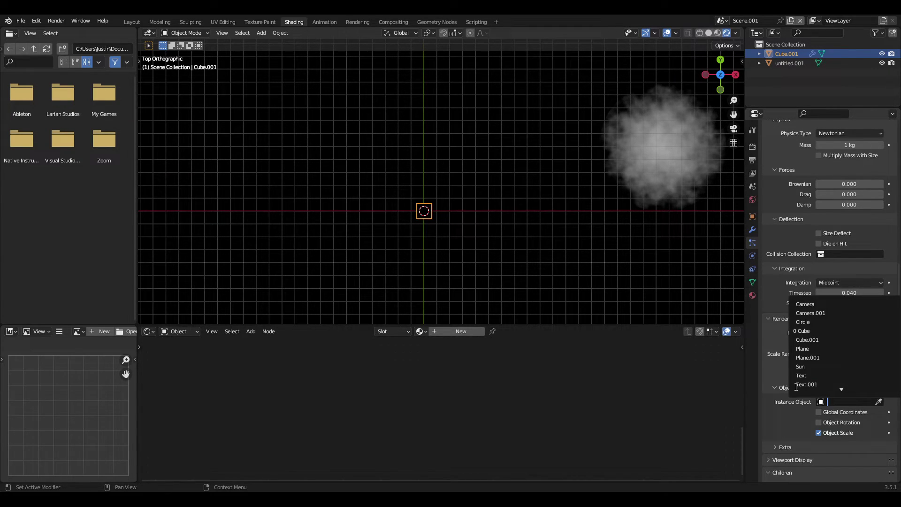
left_click(656, 148)
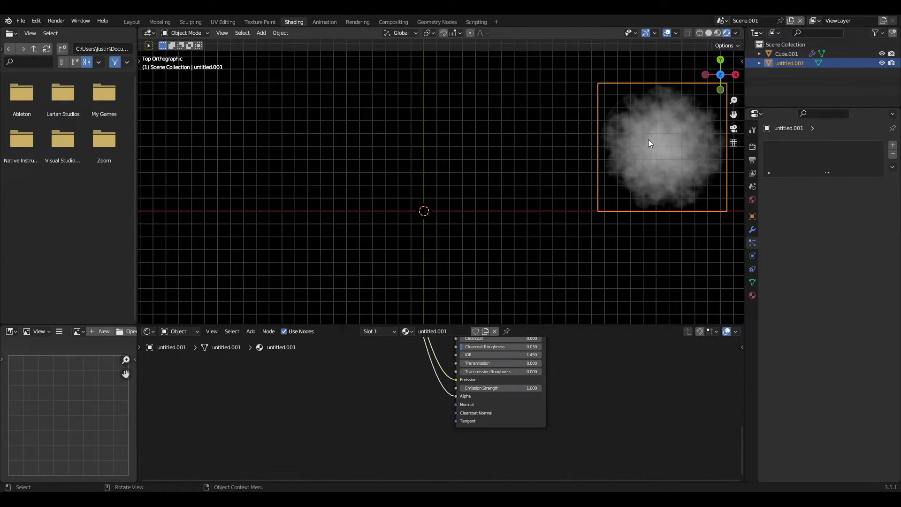
double_click(780, 62)
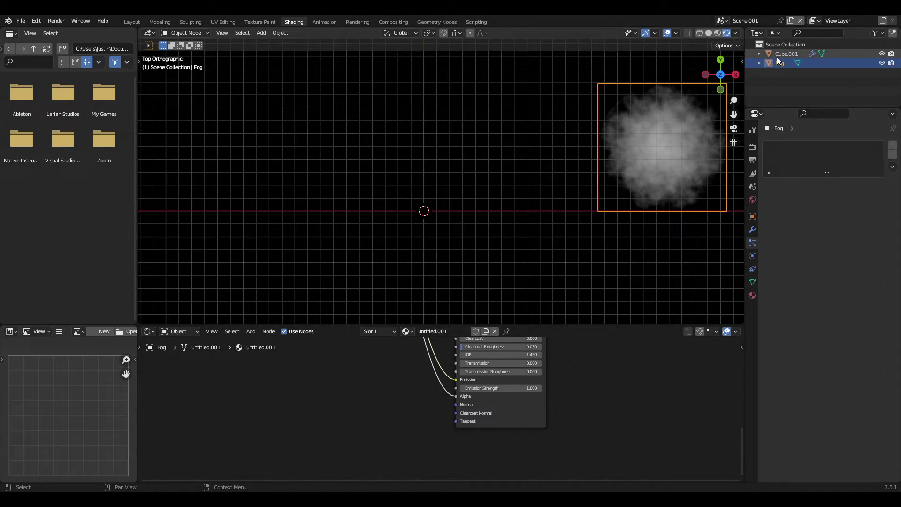
Set the Fog plane as the Instance Object of the cube's particle system
left_click(426, 210)
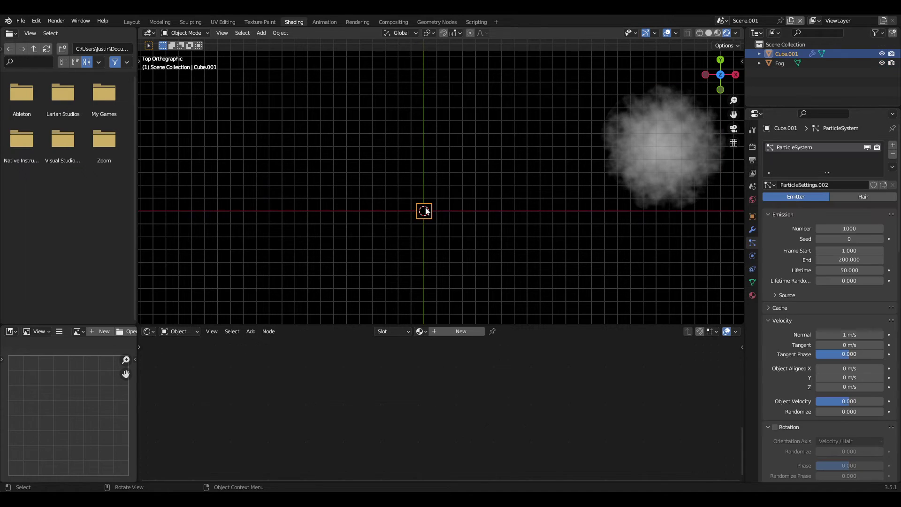
scroll(786, 287, "down", 9)
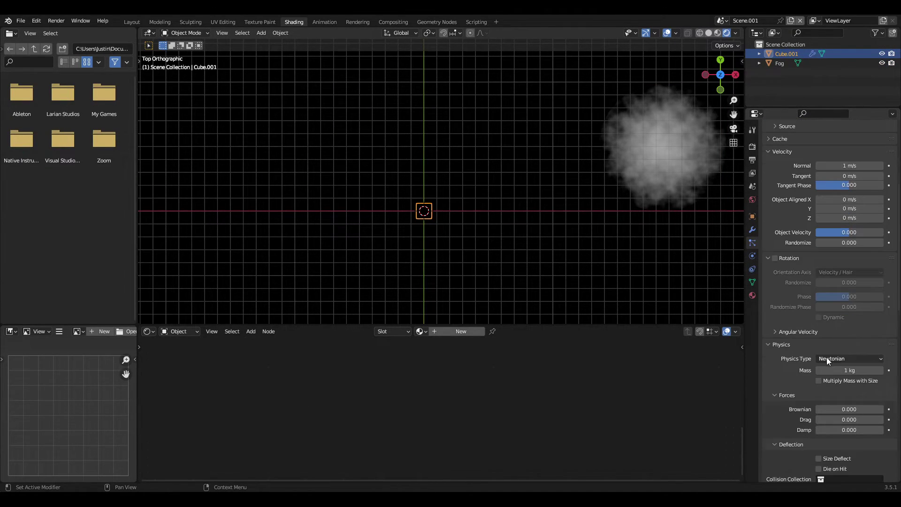
scroll(852, 359, "down", 2)
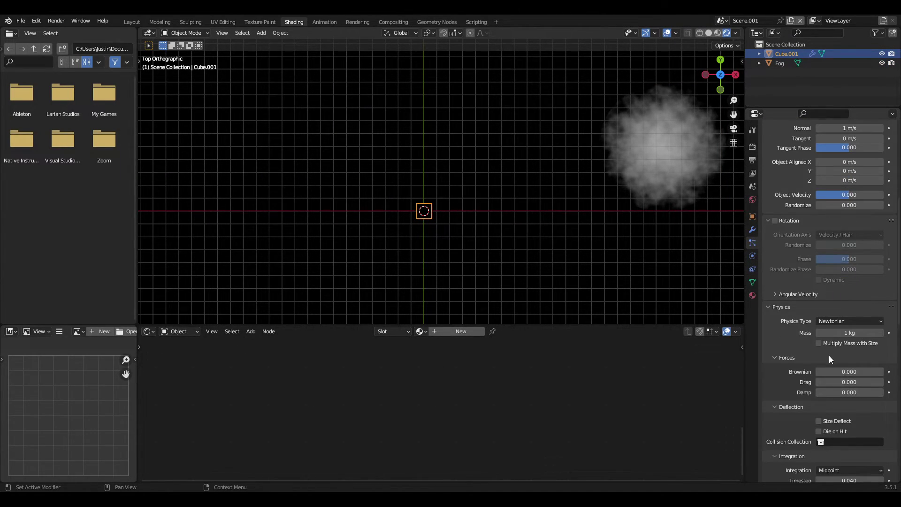
scroll(829, 356, "down", 9)
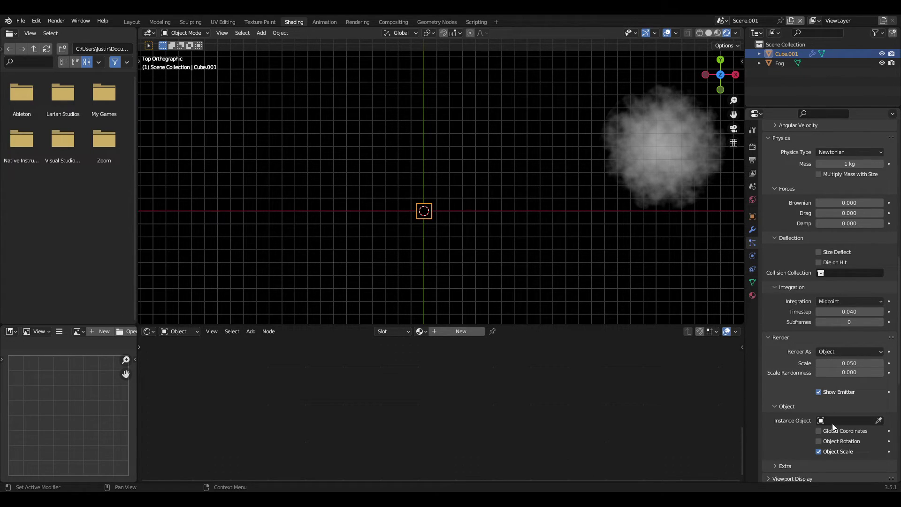
left_click(832, 421)
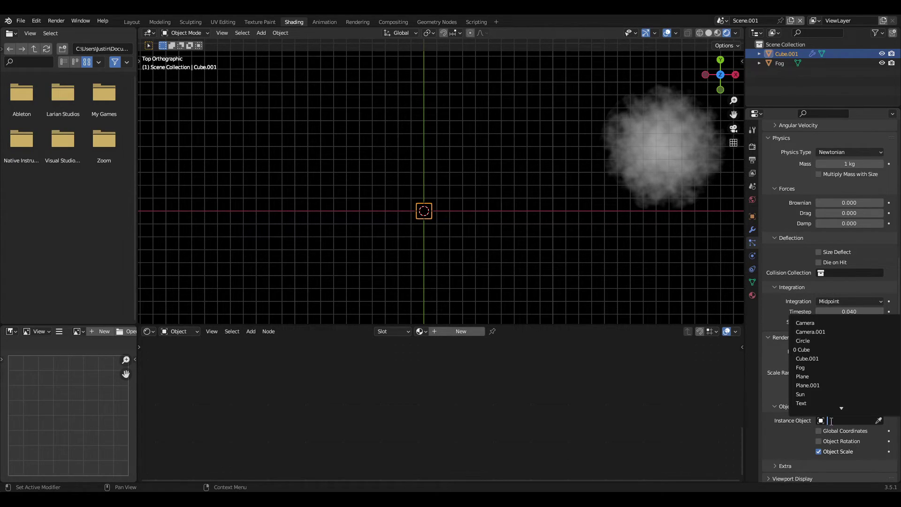
left_click(822, 369)
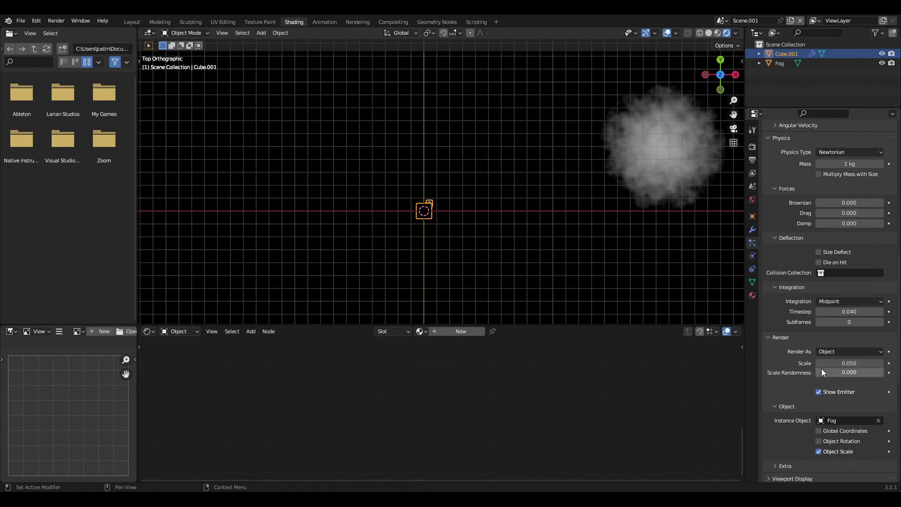
Play the particle animation and set the particles' render Scale to 1.000
scroll(445, 246, "up", 7)
middle_click_drag(454, 240, 471, 210, "shift")
key("space")
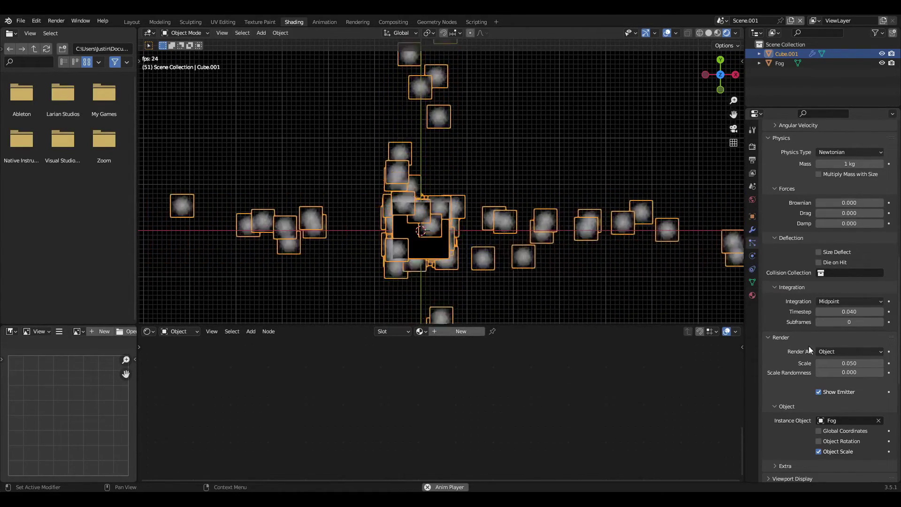
left_click_drag(849, 363, 804, 361)
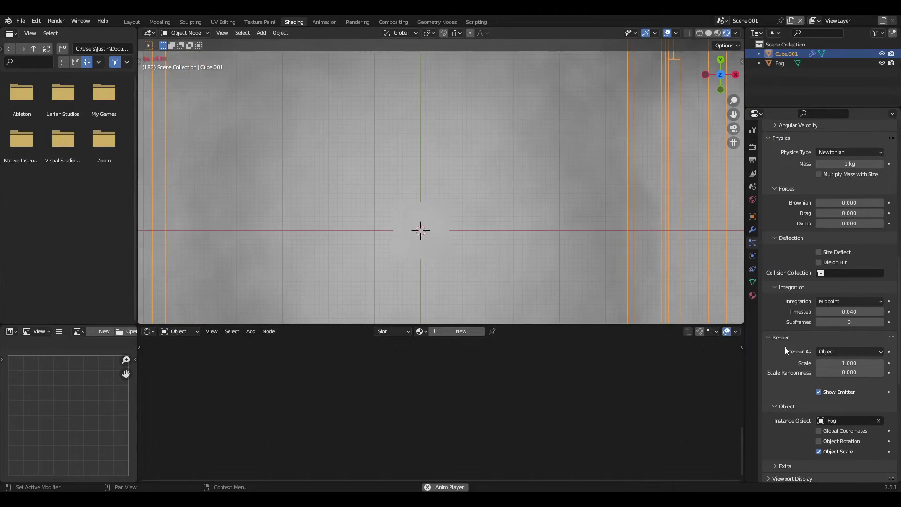
scroll(649, 267, "down", 6)
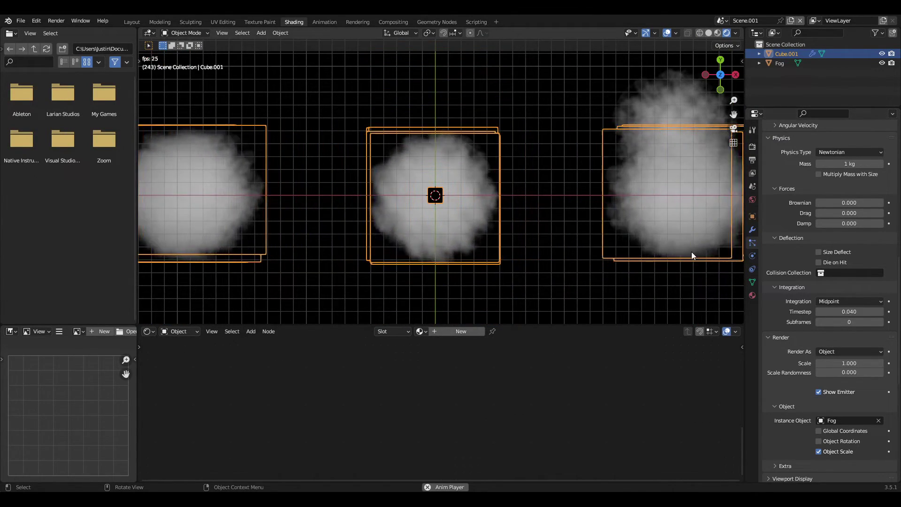
Set the cube particle system's emission Number to 500
scroll(794, 244, "up", 7)
scroll(794, 244, "up", 8)
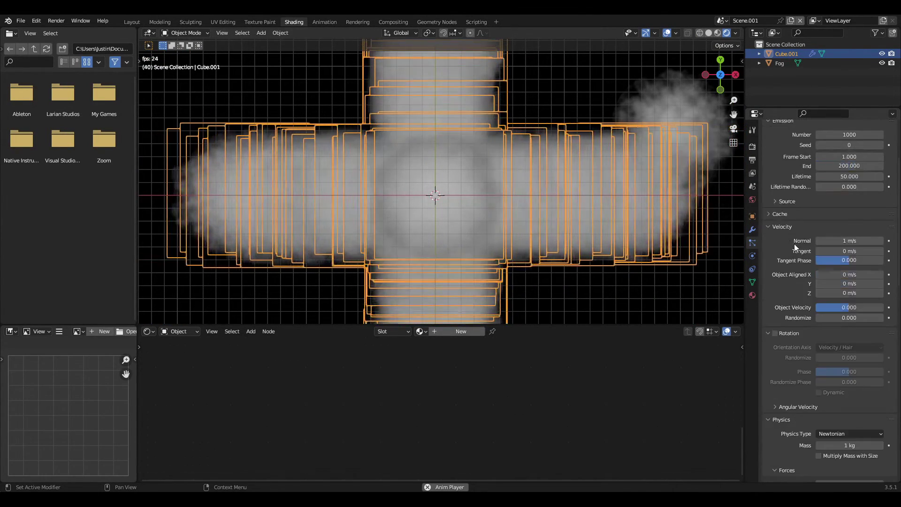
left_click(846, 229)
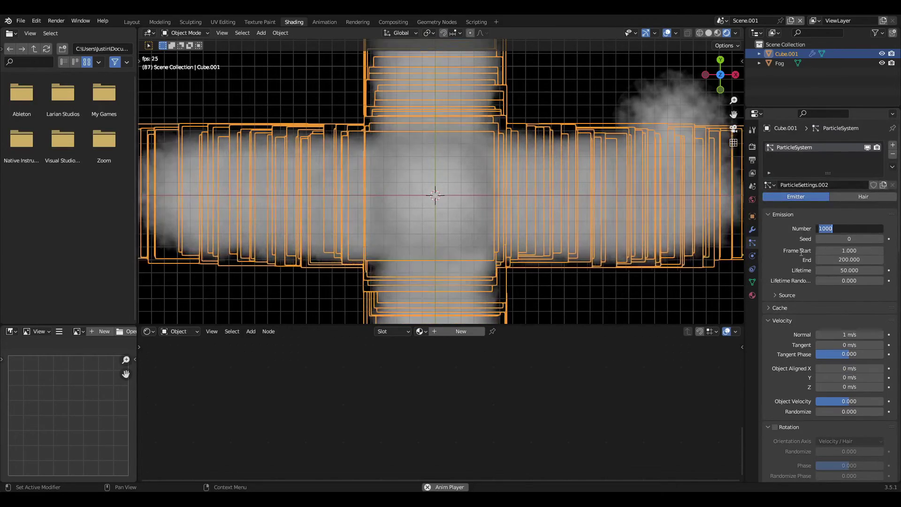
type("500")
key("Return")
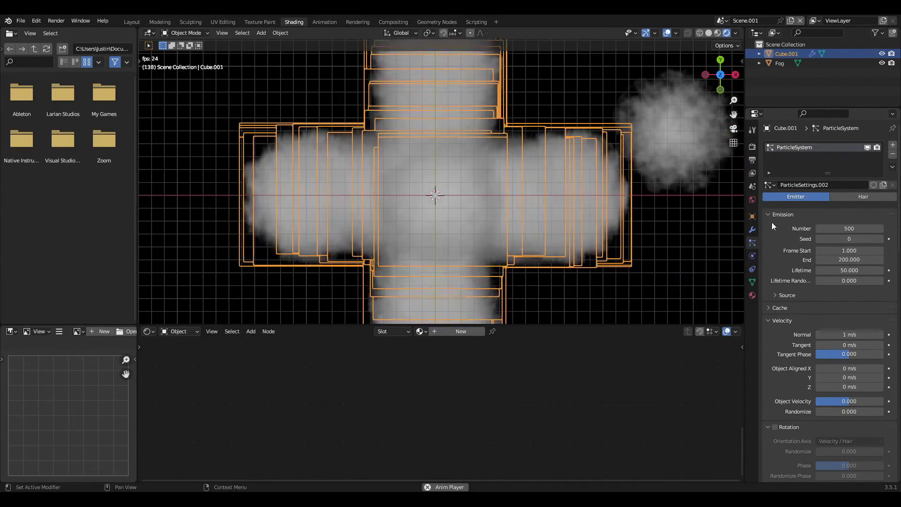
Set the particles' velocity Randomize to 0.740 and deselect the emitter cube to see the fog without outlines
scroll(819, 312, "down", 2)
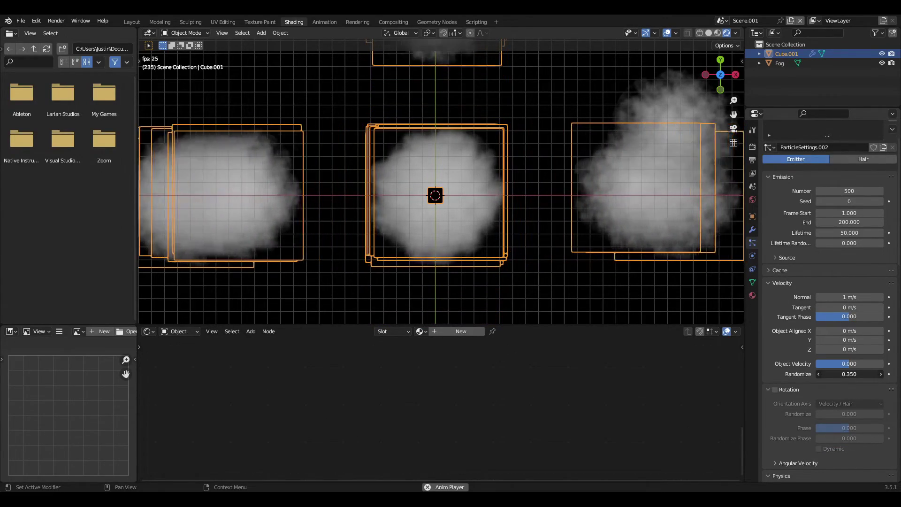
left_click_drag(849, 374, 870, 374)
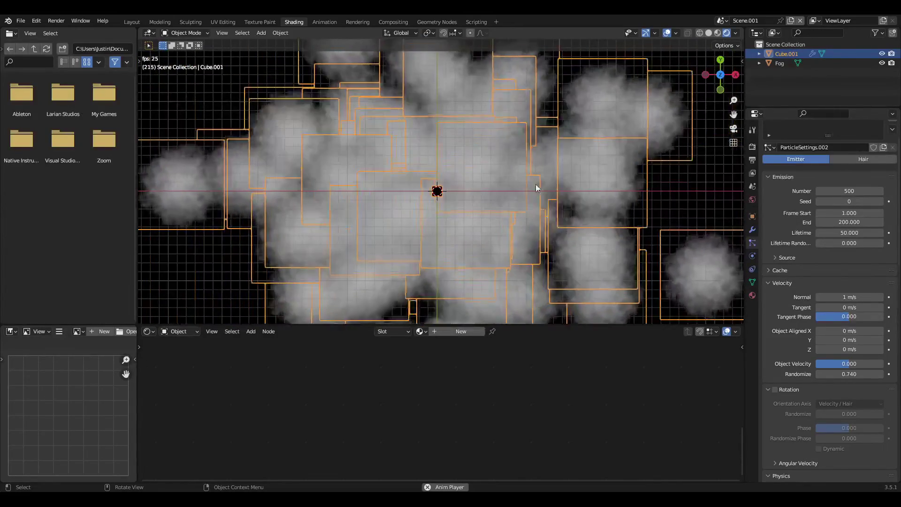
left_click(641, 201)
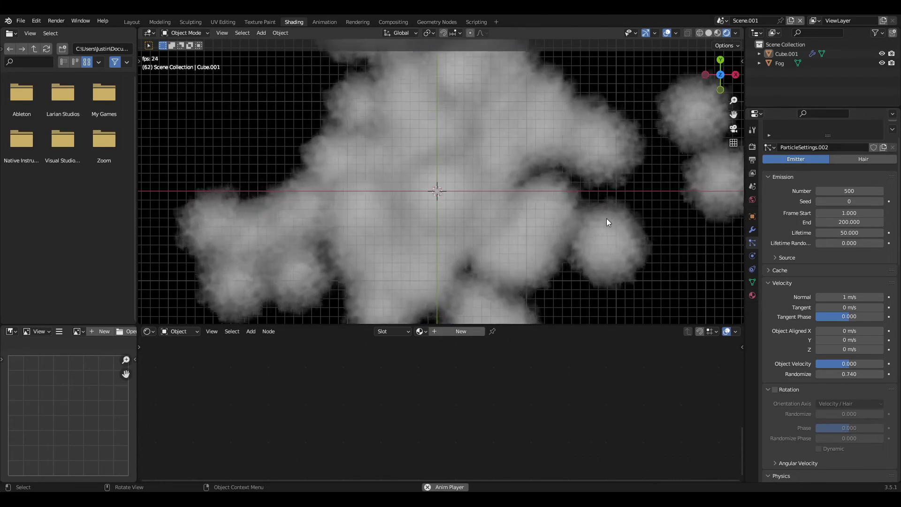
Enable Rotation for the particles, expand its settings and set the rotation Randomize to 0.422
scroll(825, 301, "down", 2)
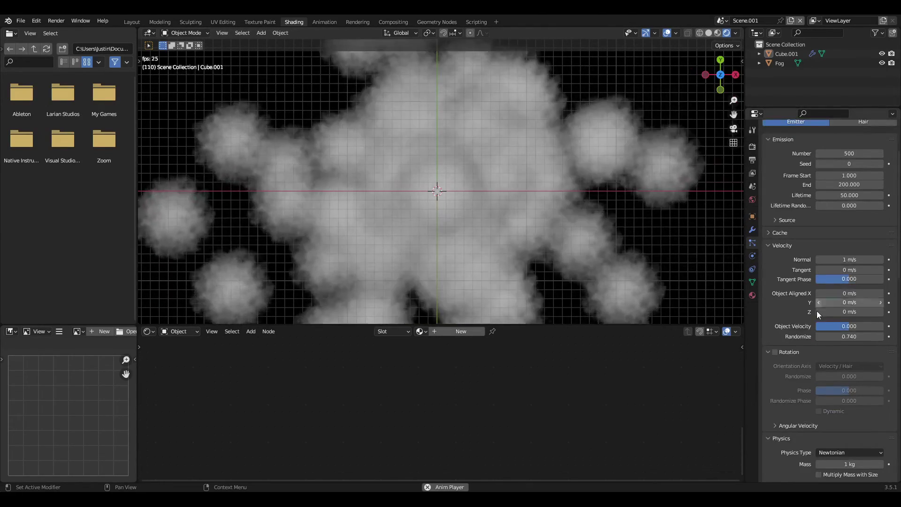
left_click(780, 351)
left_click(778, 352)
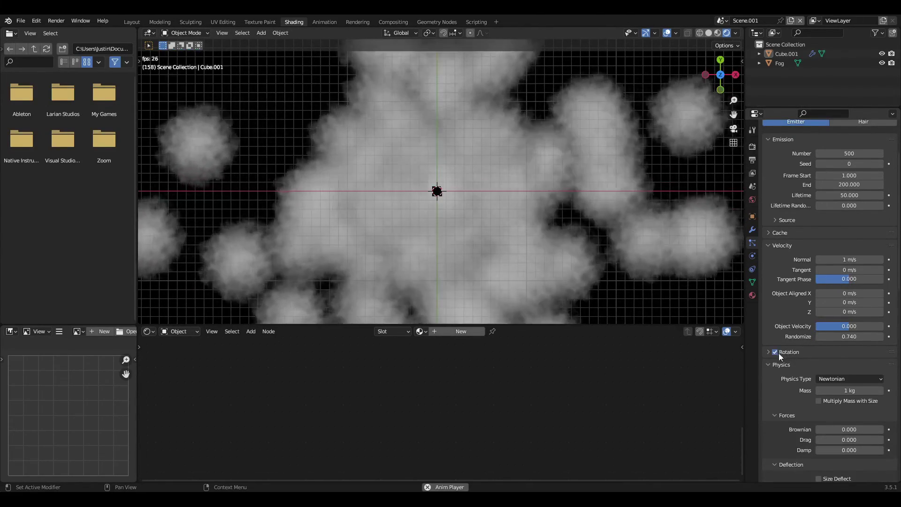
left_click(857, 350)
mouse_move(856, 375)
left_mouse_down()
mouse_move(893, 375)
mouse_move(844, 378)
left_mouse_up()
Raise the particles' physics Mass to 5.364 kg
scroll(838, 385, "down", 2)
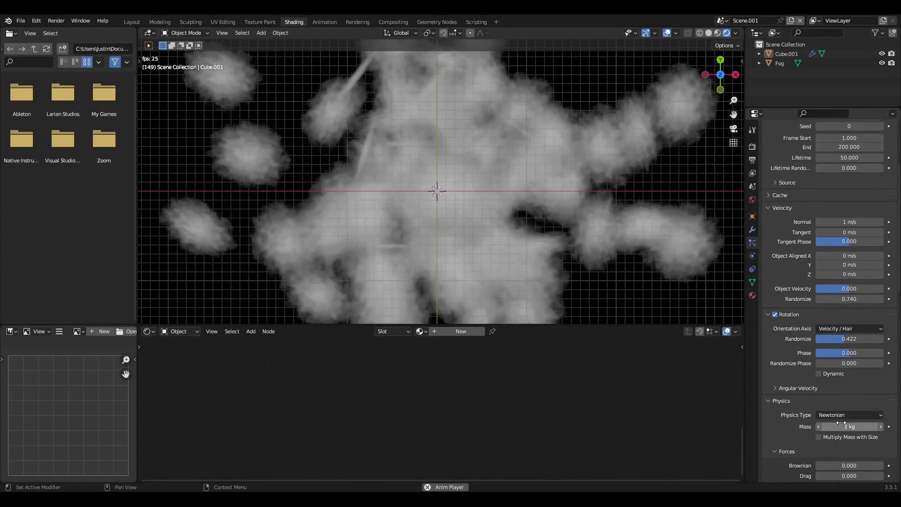
left_click_drag(841, 423, 862, 420)
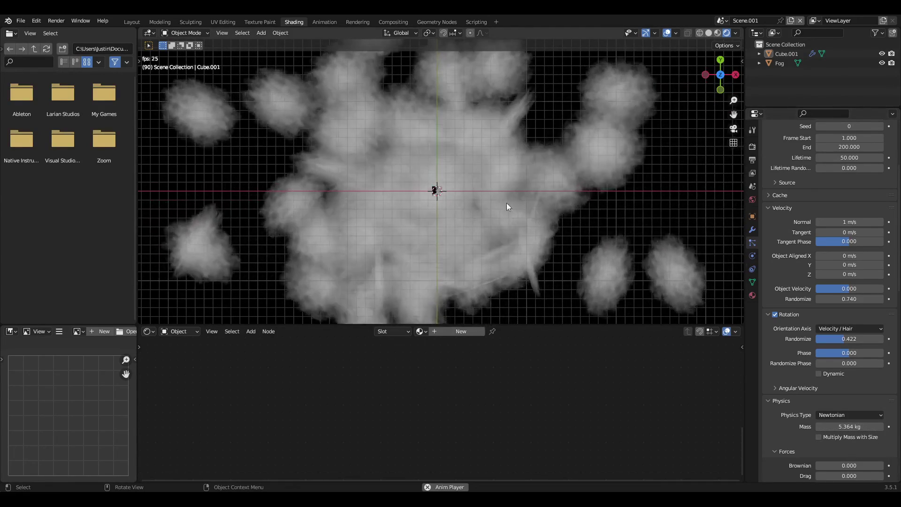
Examine the emitted fog particles around the cube from a side perspective while the animation plays
scroll(798, 294, "down", 5)
scroll(800, 300, "down", 5)
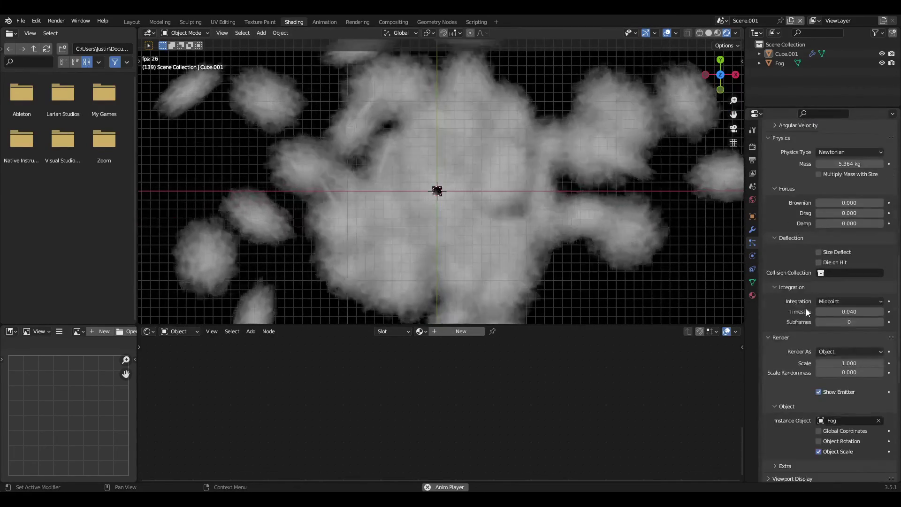
middle_click_drag(588, 244, 475, 169)
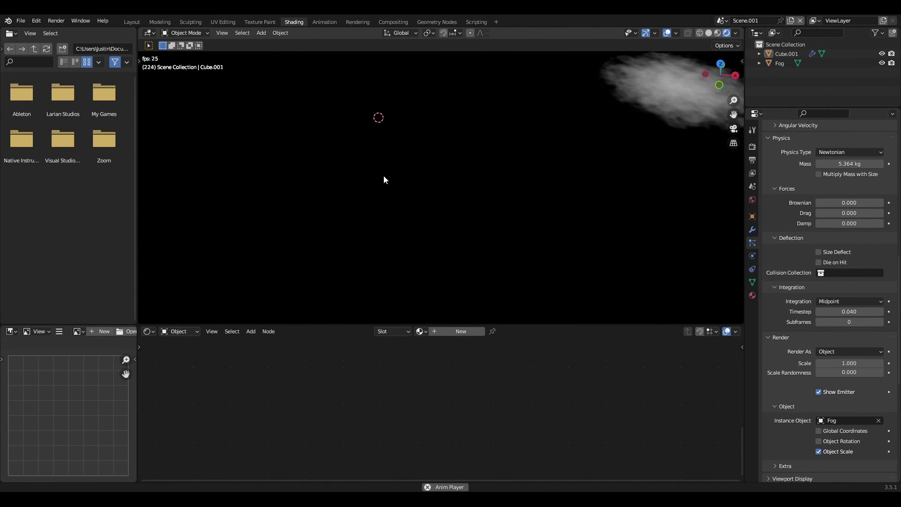
middle_click_drag(385, 179, 449, 194, "shift")
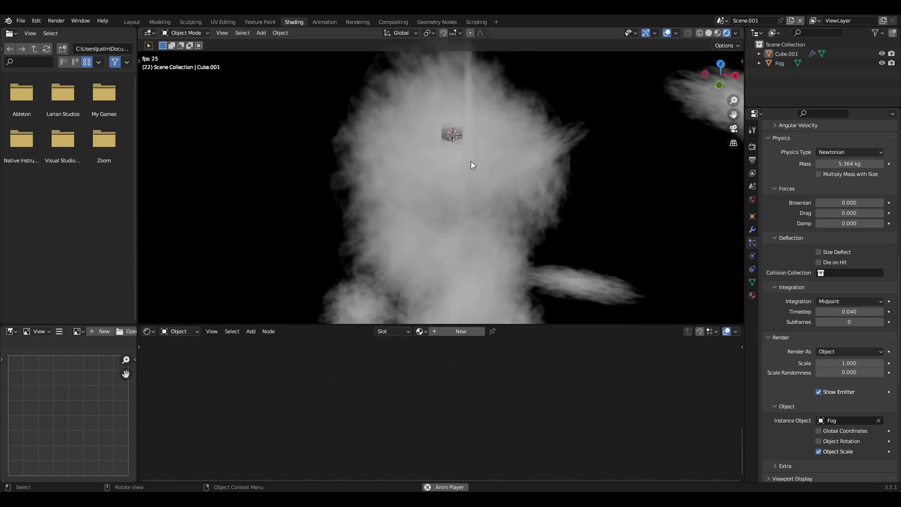